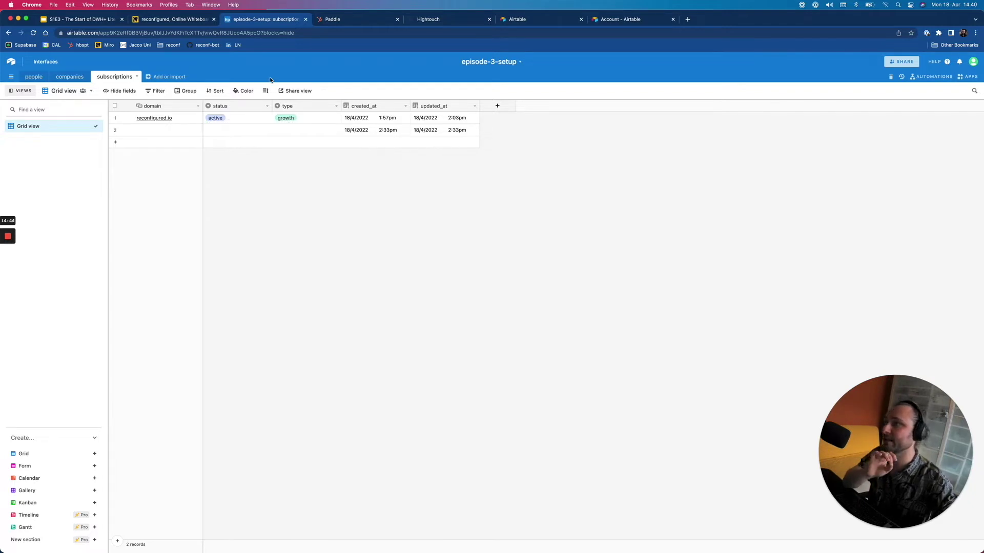
Switch to HubSpot and open the company properties settings for the [ PRODUCT ] group
{"action": "left_click", "coordinate": [339, 20]}
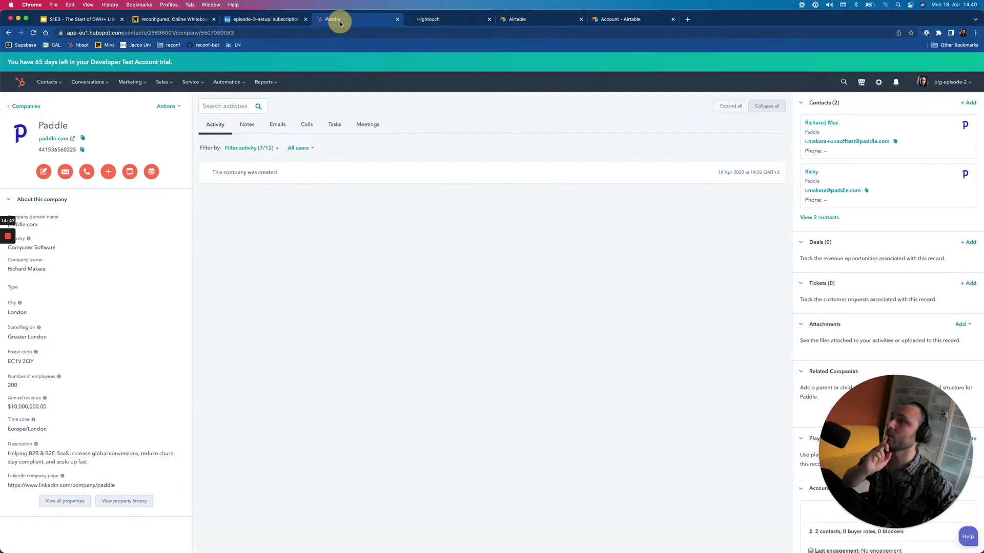
{"action": "left_click", "coordinate": [877, 83]}
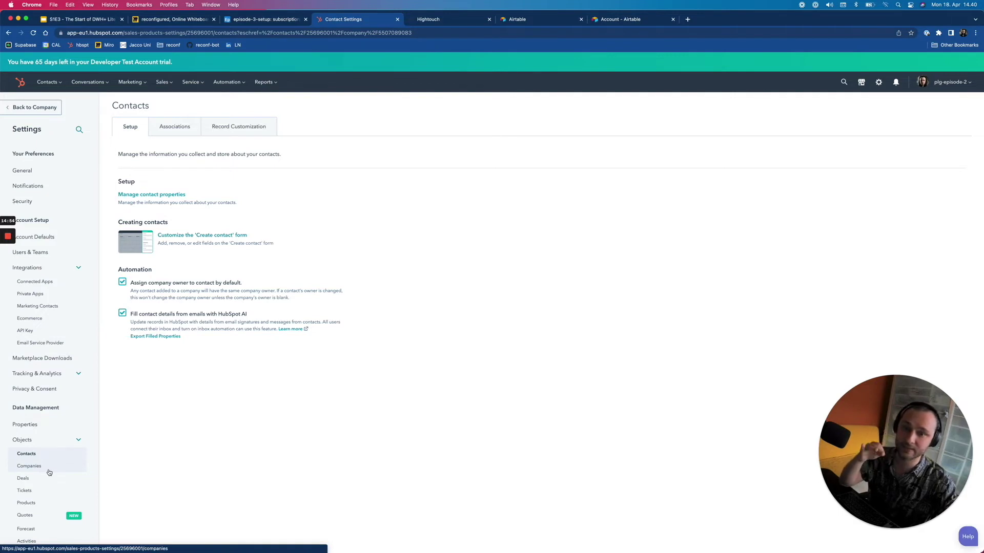
{"action": "scroll", "coordinate": [49, 472], "scroll_direction": "down", "scroll_amount": 1}
{"action": "left_click", "coordinate": [31, 399]}
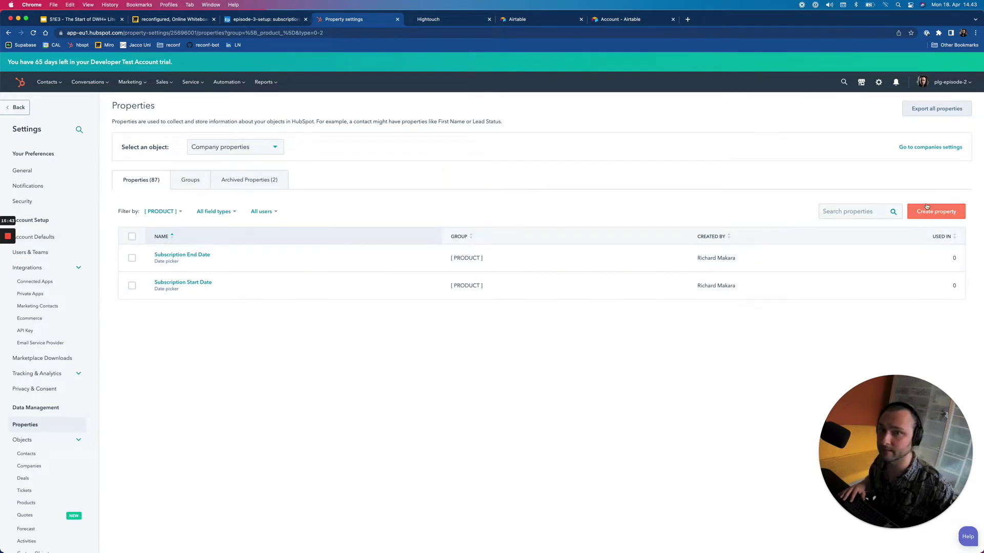
Start a new company property labelled "Subscription Type" in the [ PRODUCT ] group, with the Radio select field type
{"action": "left_click", "coordinate": [925, 210]}
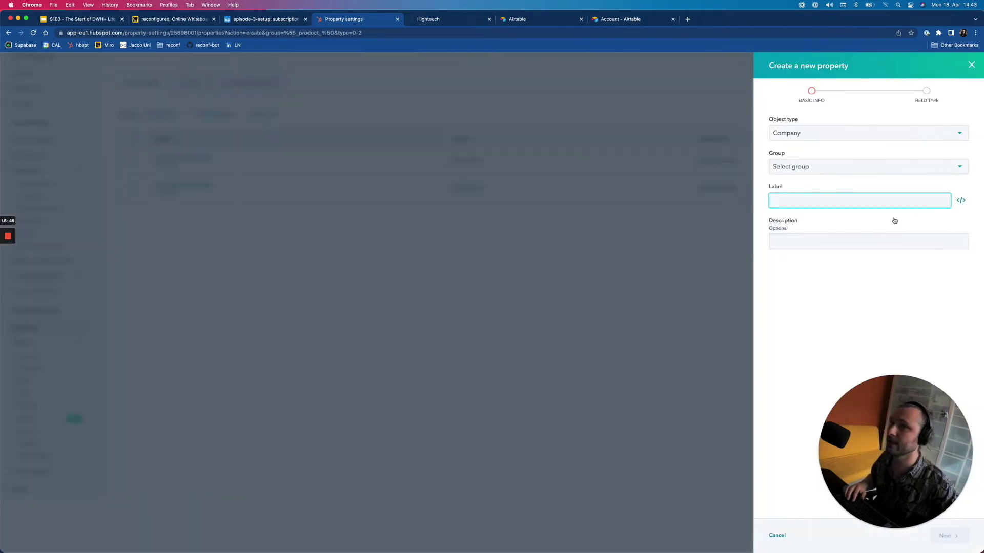
{"action": "left_click", "coordinate": [784, 167]}
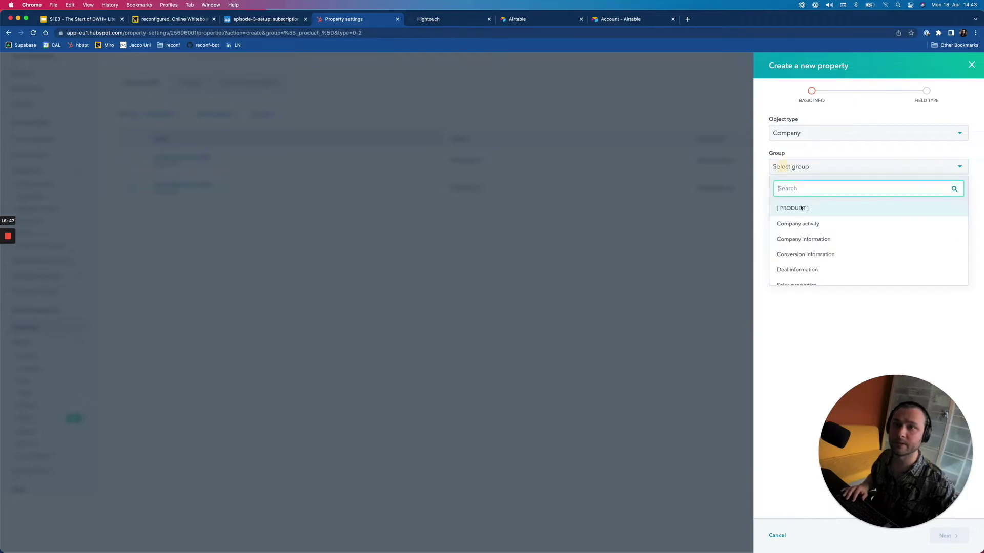
{"action": "left_click", "coordinate": [805, 215]}
{"action": "left_click", "coordinate": [794, 205]}
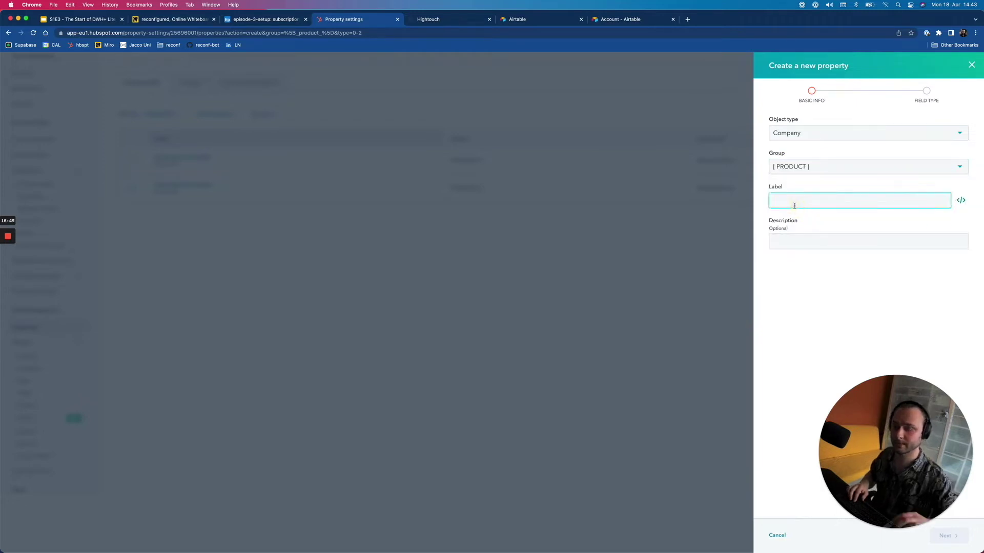
{"action": "type", "text": "Subscription"}
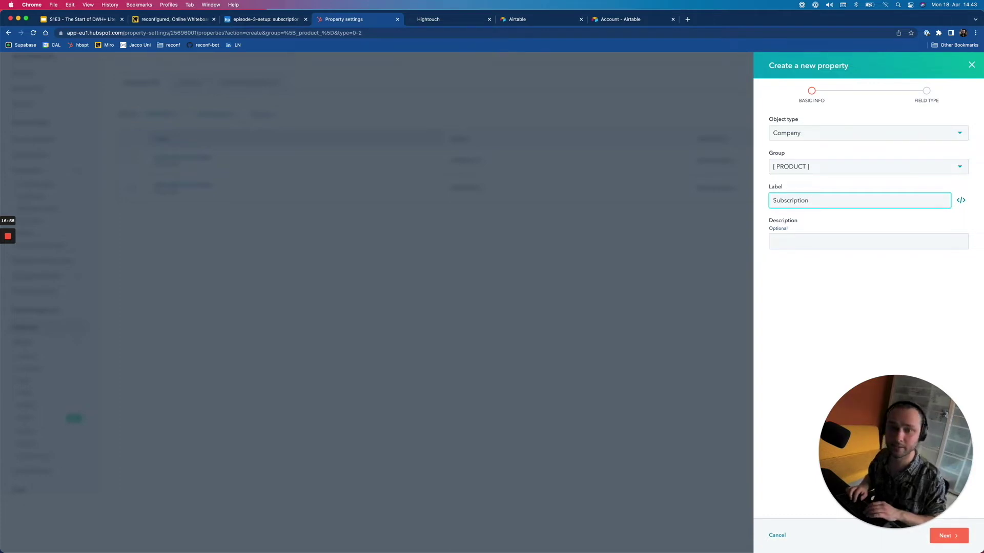
{"action": "type", "text": "Type"}
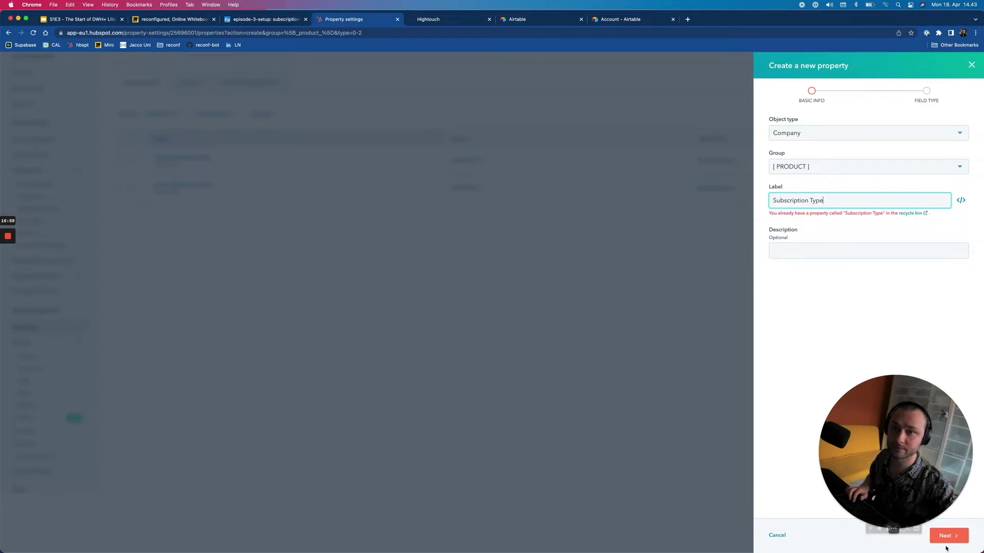
{"action": "left_click", "coordinate": [957, 535]}
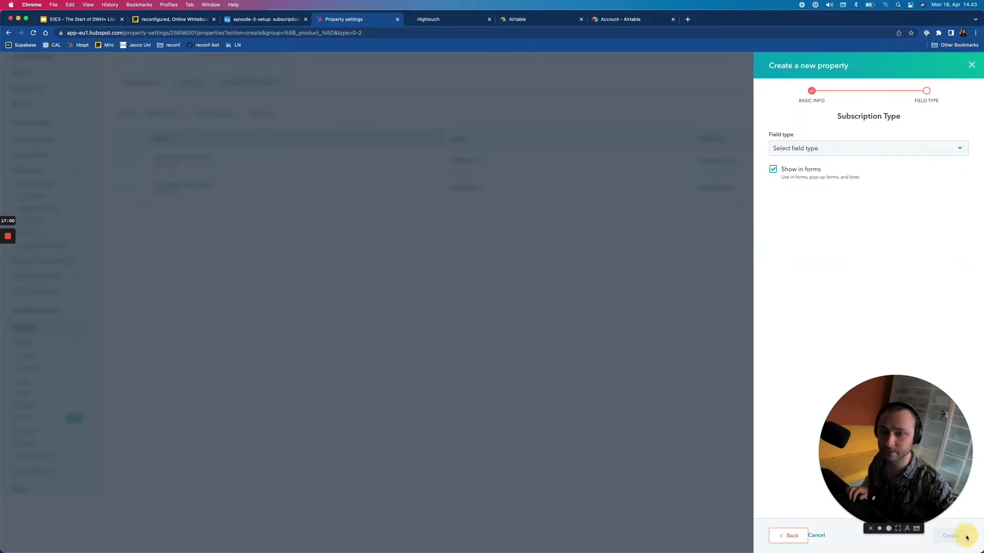
{"action": "left_click", "coordinate": [804, 150]}
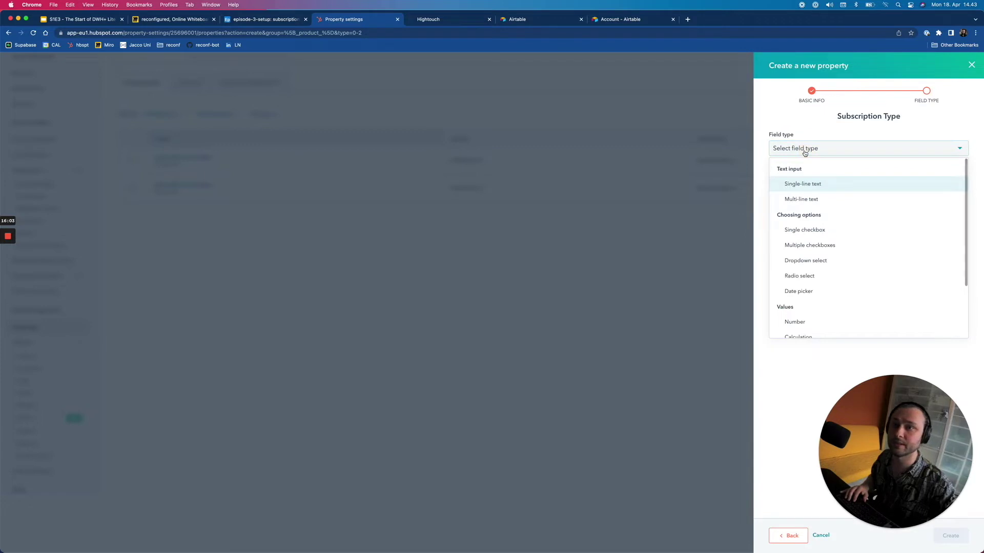
{"action": "left_click", "coordinate": [804, 276]}
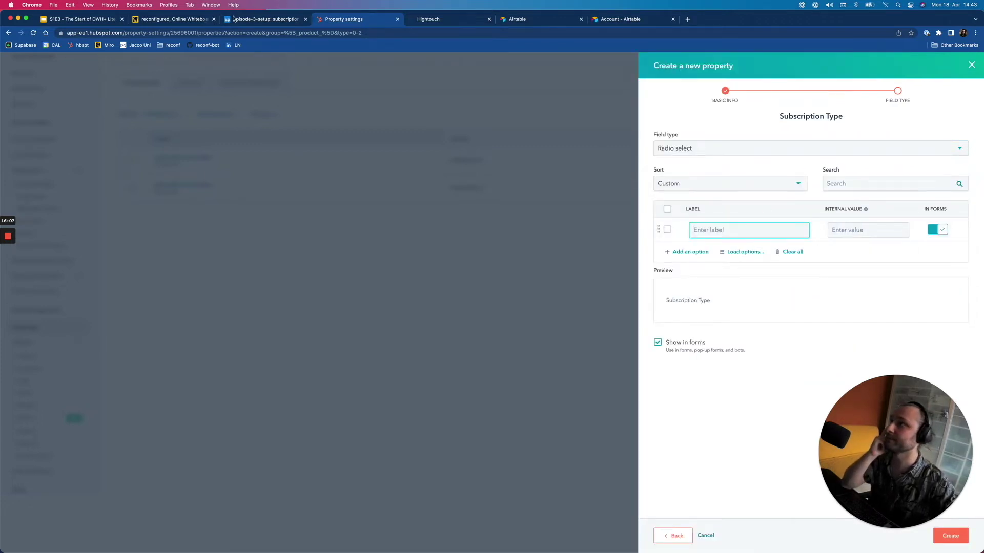
Switch to Airtable and open the type field's settings in the subscriptions table to check its select options
{"action": "left_click", "coordinate": [253, 19]}
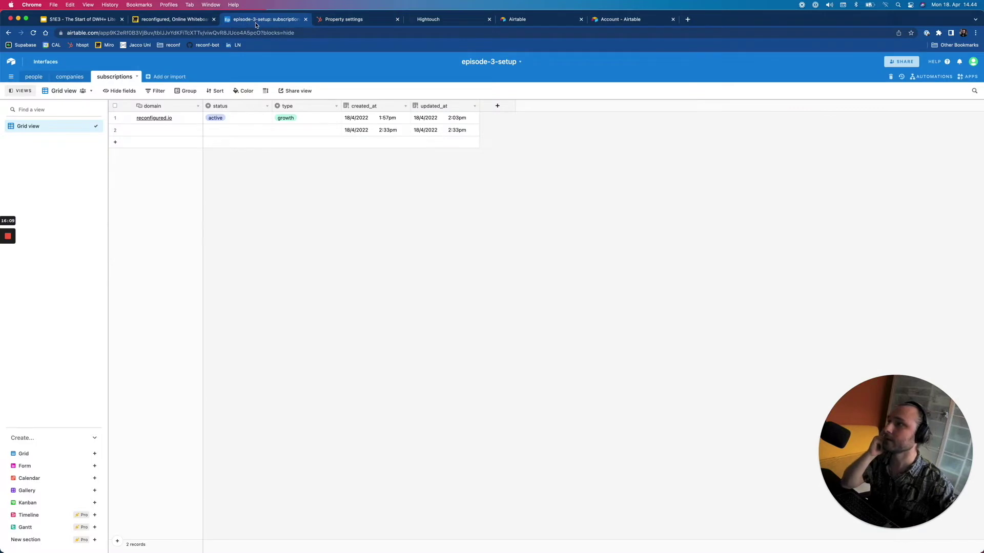
{"action": "left_click", "coordinate": [335, 106]}
{"action": "left_click", "coordinate": [321, 117]}
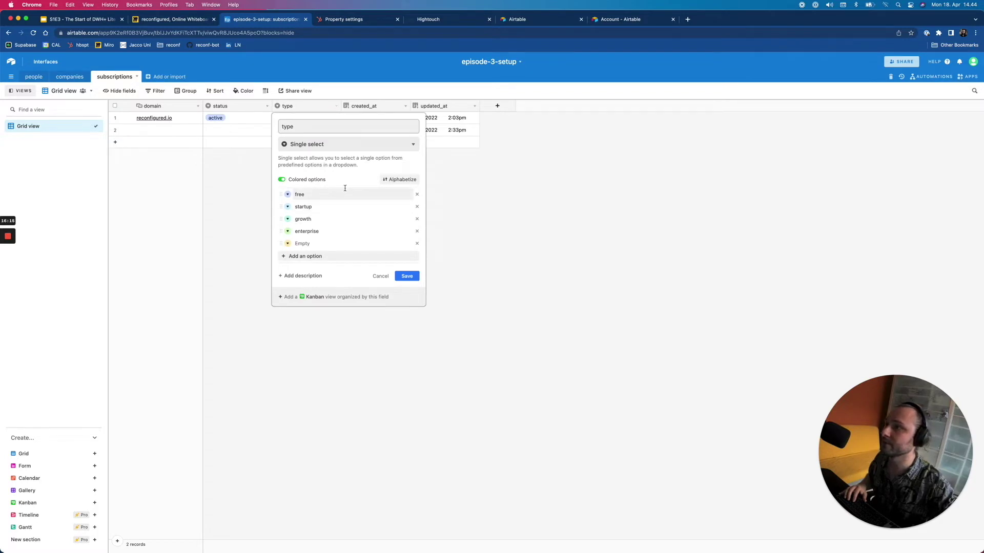
Switch back to HubSpot and enter "free" and "startup" as the first two options of Subscription Type
{"action": "left_click", "coordinate": [350, 20]}
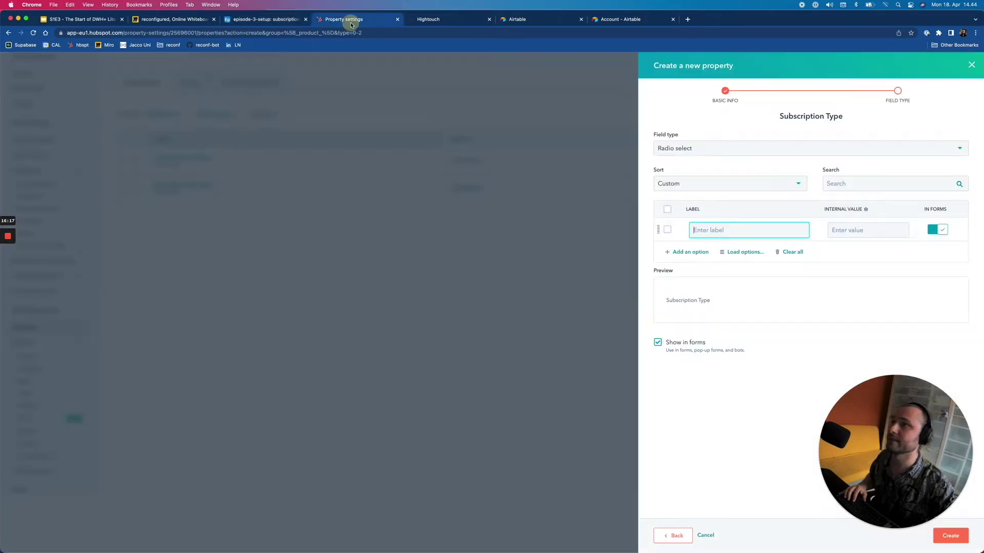
{"action": "type", "text": "free"}
{"action": "key", "text": "Tab"}
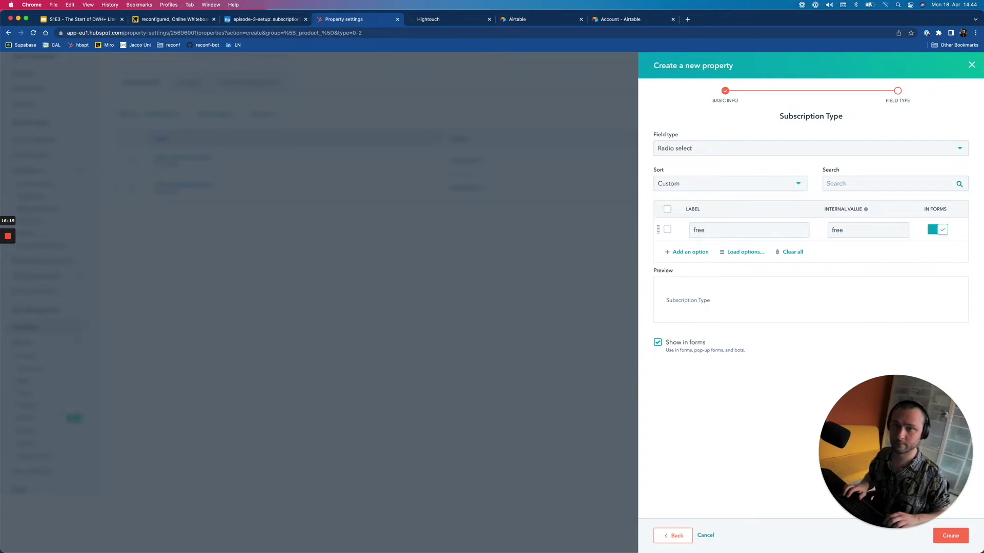
{"action": "key", "text": "Tab"}
{"action": "key", "text": "Tab"}
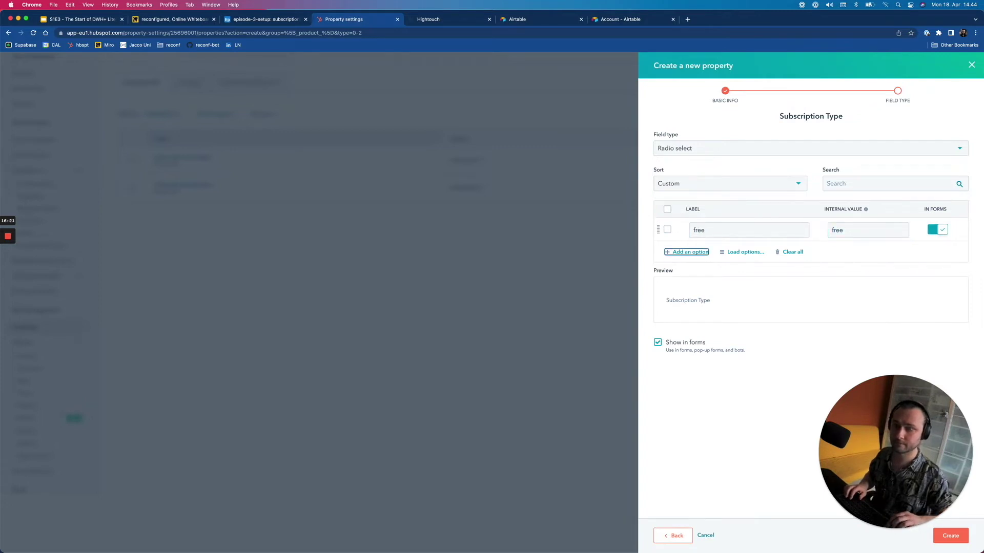
{"action": "left_click", "coordinate": [690, 252]}
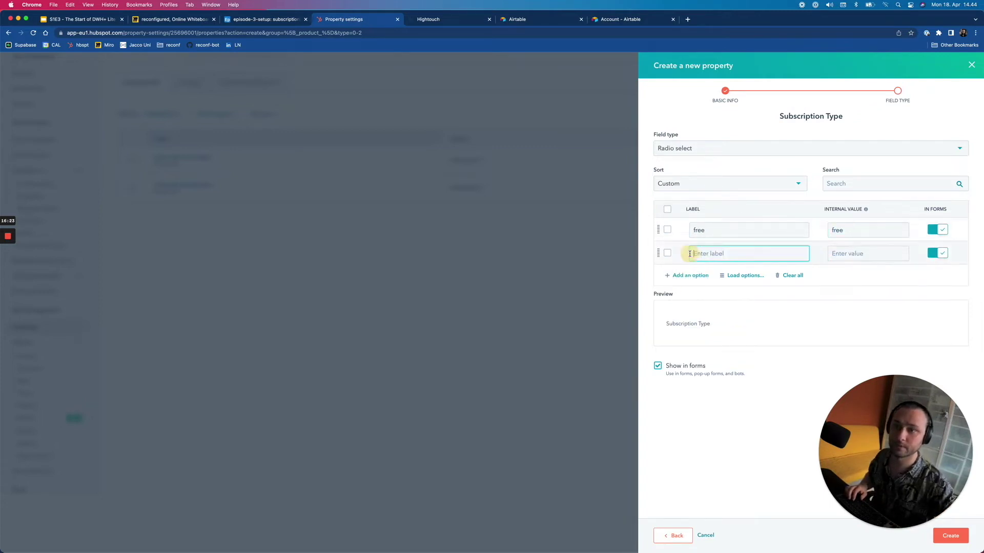
{"action": "type", "text": "startup"}
Add the options "growth" and "enterprise" to Subscription Type, checking the names against the Airtable type field
{"action": "left_click", "coordinate": [690, 275]}
{"action": "left_click", "coordinate": [730, 261]}
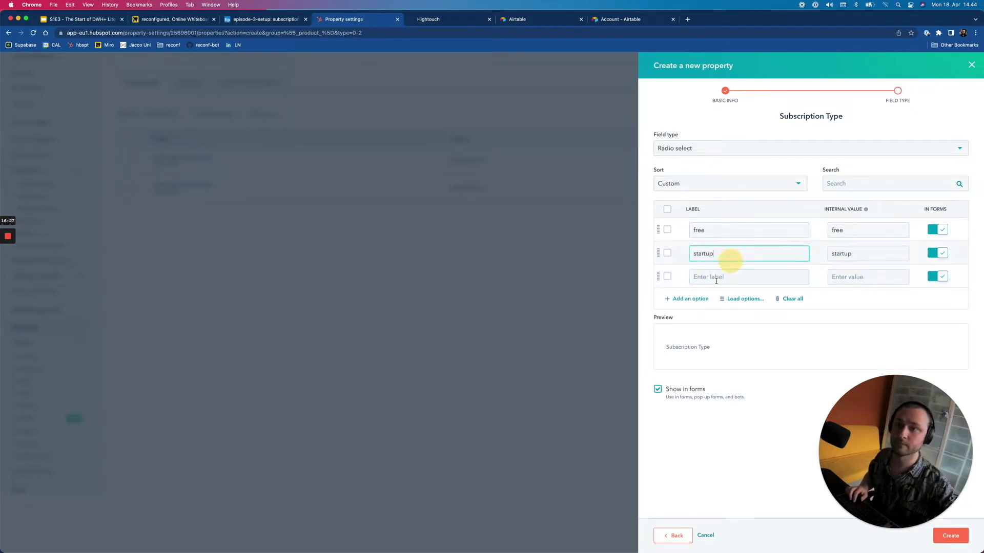
{"action": "left_click", "coordinate": [716, 278]}
{"action": "type", "text": "growth"}
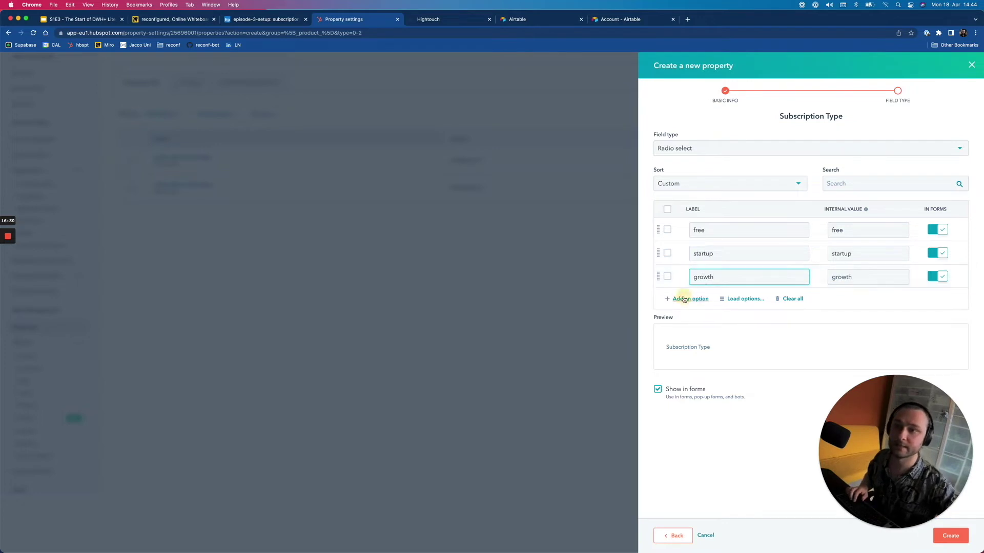
{"action": "left_click", "coordinate": [688, 300]}
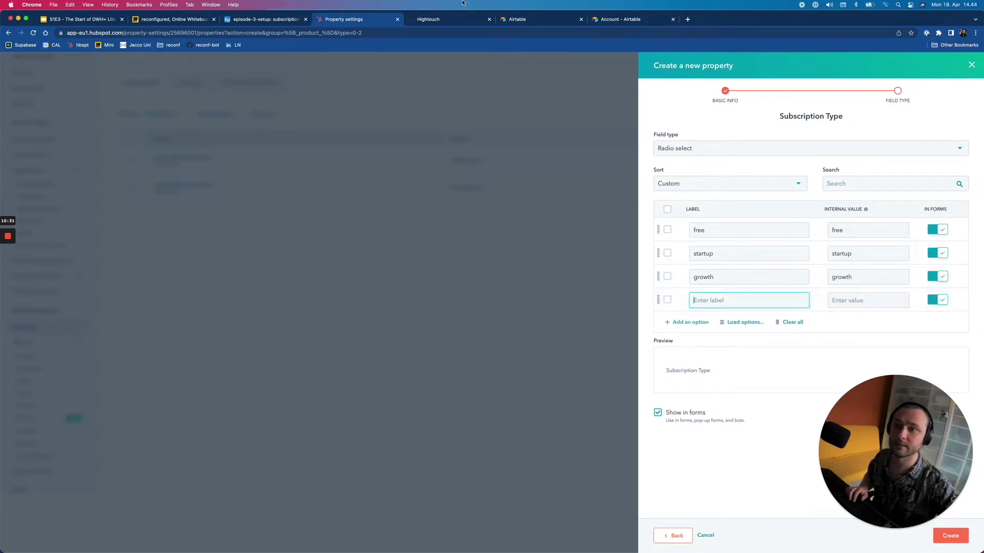
{"action": "left_click", "coordinate": [251, 21]}
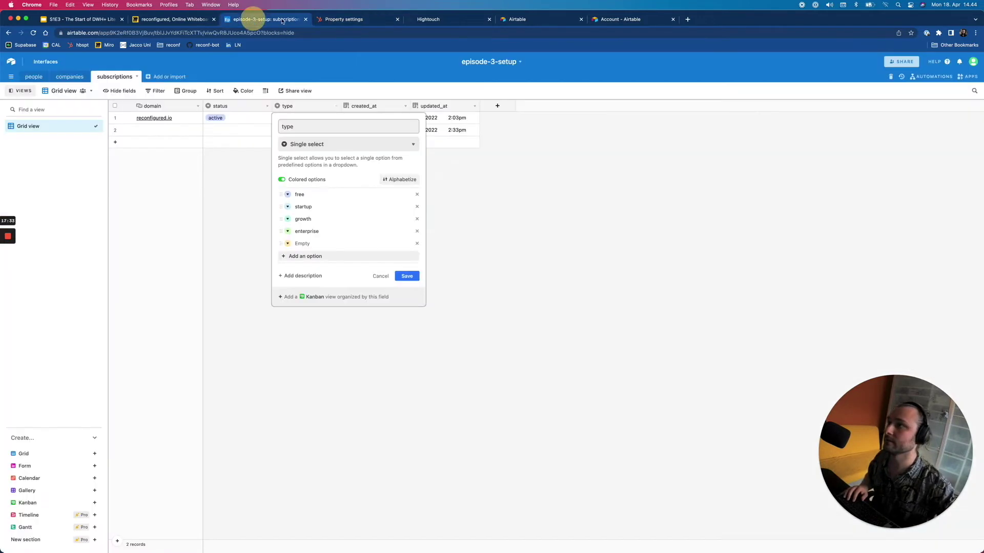
{"action": "left_click", "coordinate": [362, 22]}
{"action": "type", "text": "enterprise"}
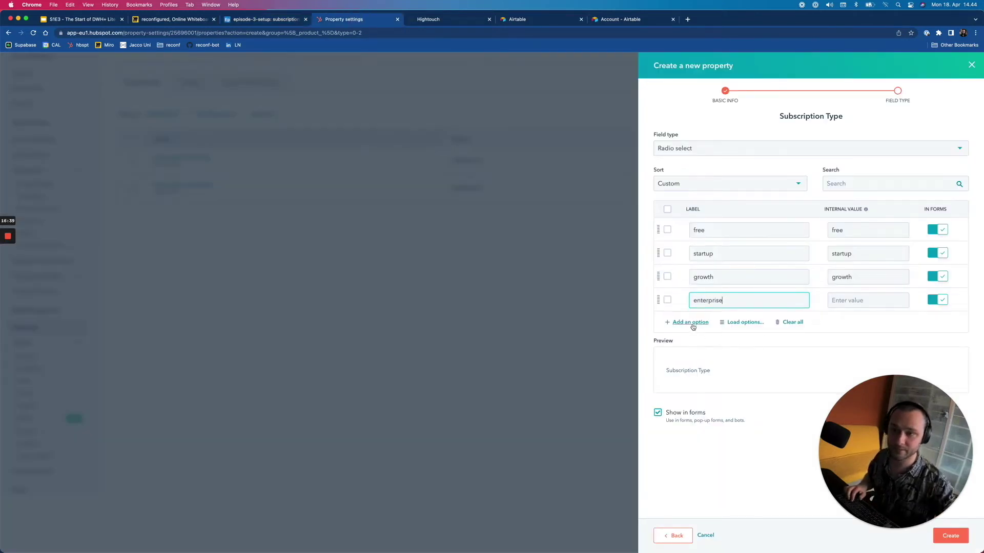
{"action": "left_click", "coordinate": [692, 322]}
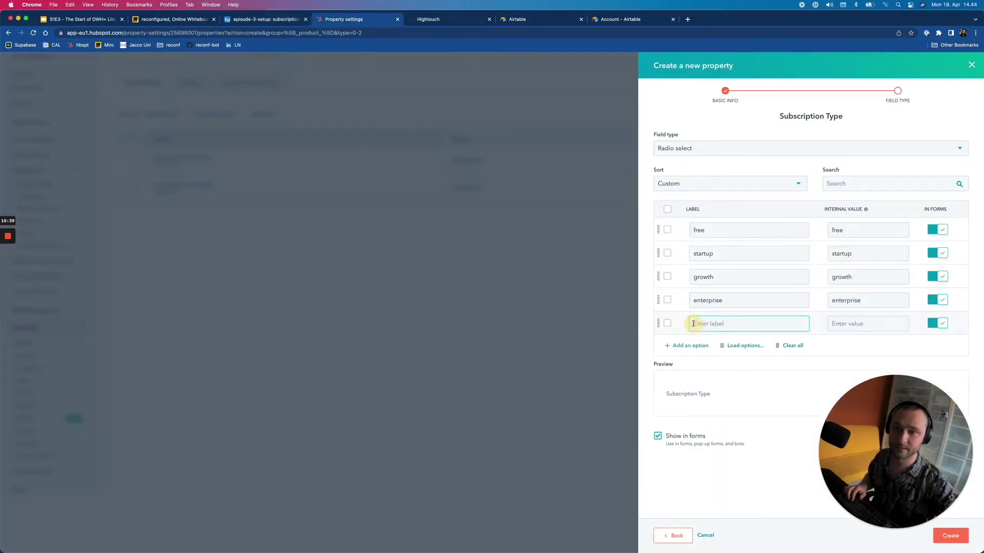
{"action": "left_click", "coordinate": [667, 324]}
{"action": "left_click", "coordinate": [778, 209]}
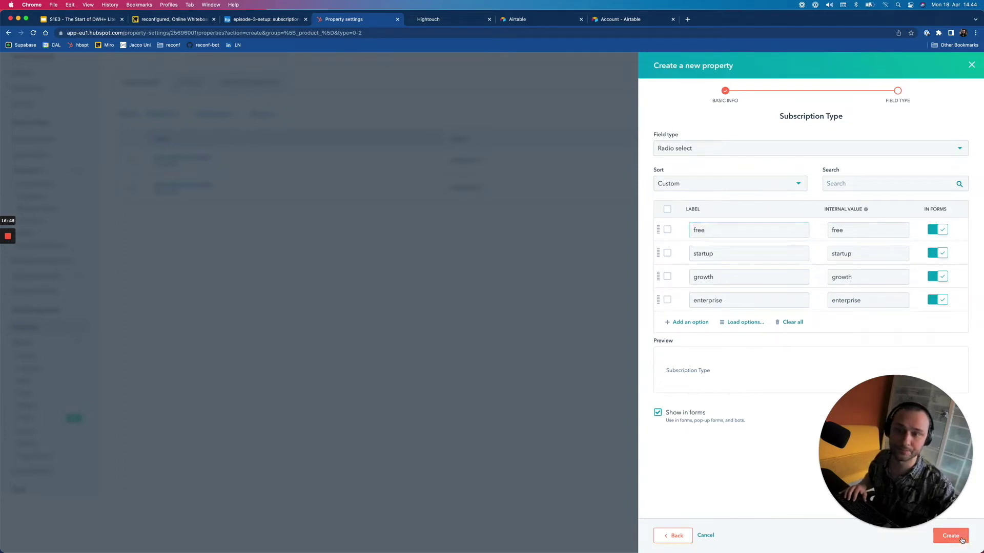
Turn off Show in forms for Subscription Type and create the property
{"action": "left_click", "coordinate": [666, 413]}
{"action": "left_click", "coordinate": [950, 536]}
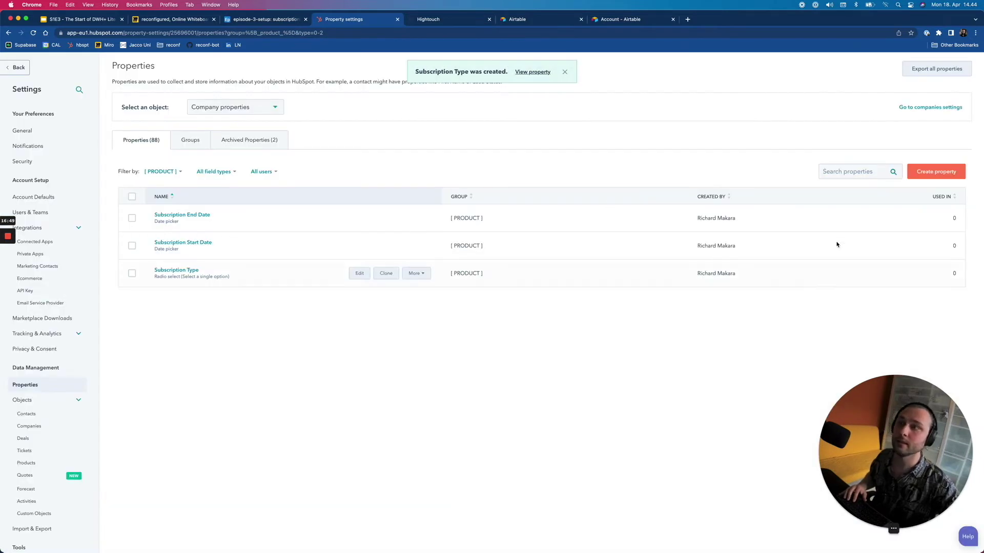
Start another company property in the [ PRODUCT ] group labelled "Subscription Status" and continue to its field type
{"action": "left_click", "coordinate": [942, 170]}
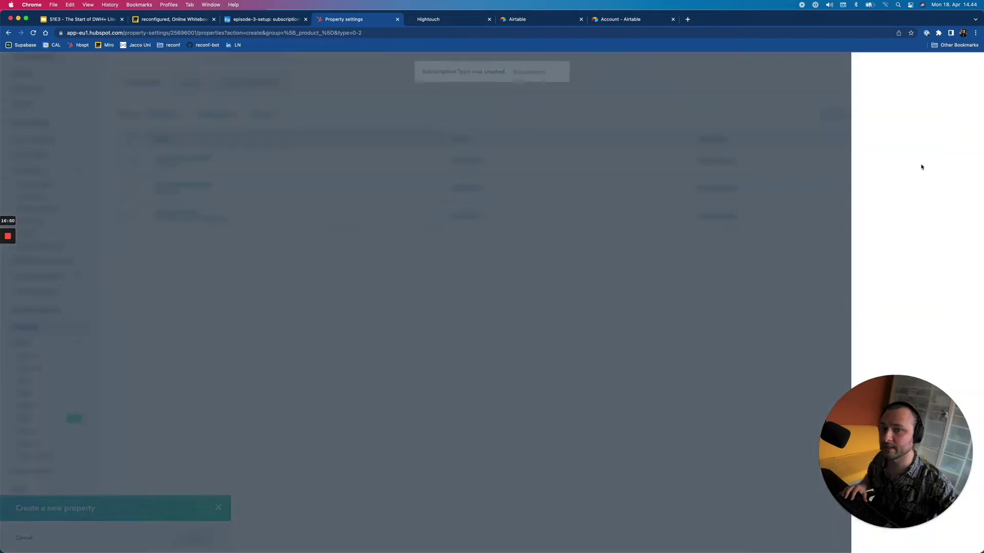
{"action": "left_click", "coordinate": [779, 166]}
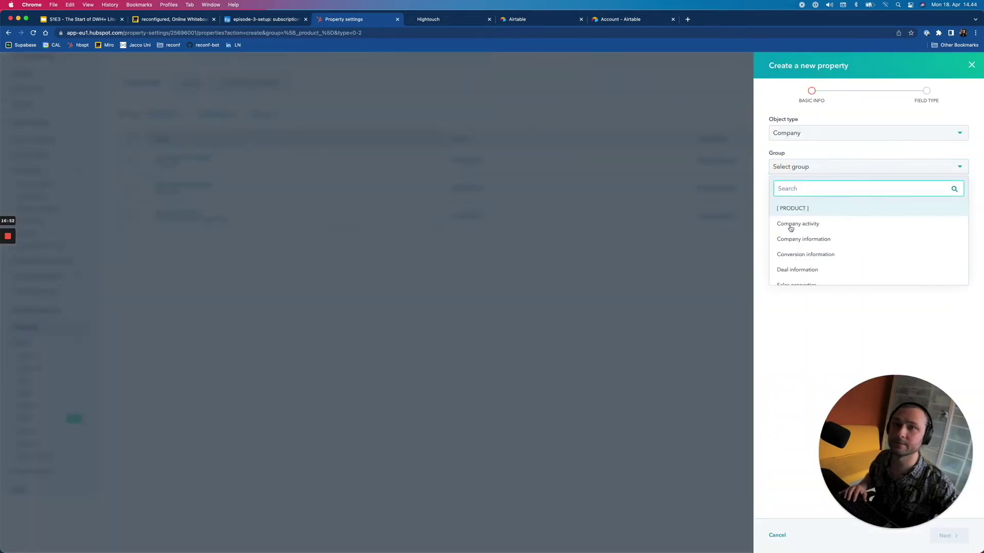
{"action": "left_click", "coordinate": [784, 208]}
{"action": "left_click", "coordinate": [783, 202]}
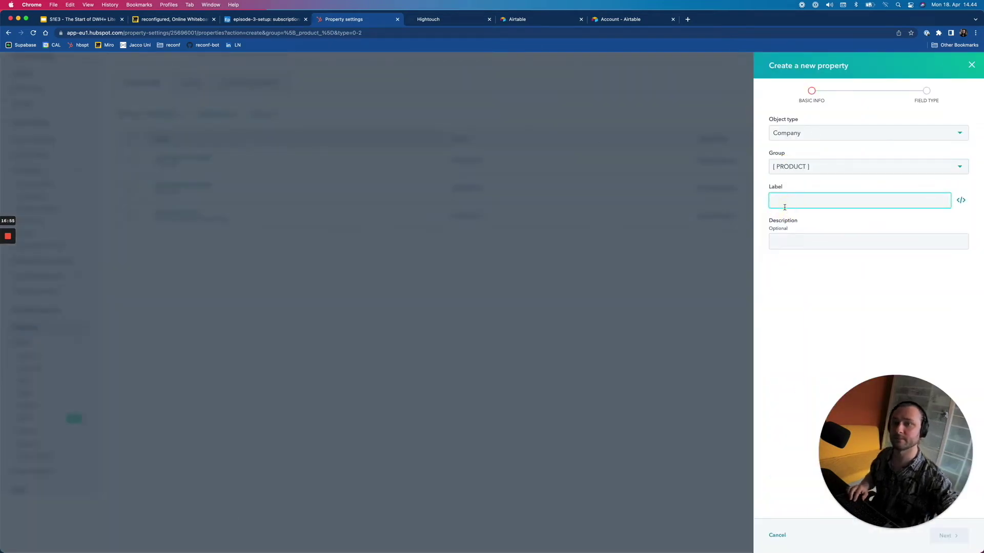
{"action": "type", "text": "Susbcript"}
{"action": "key", "text": "super+a"}
{"action": "type", "text": "Subscription Status"}
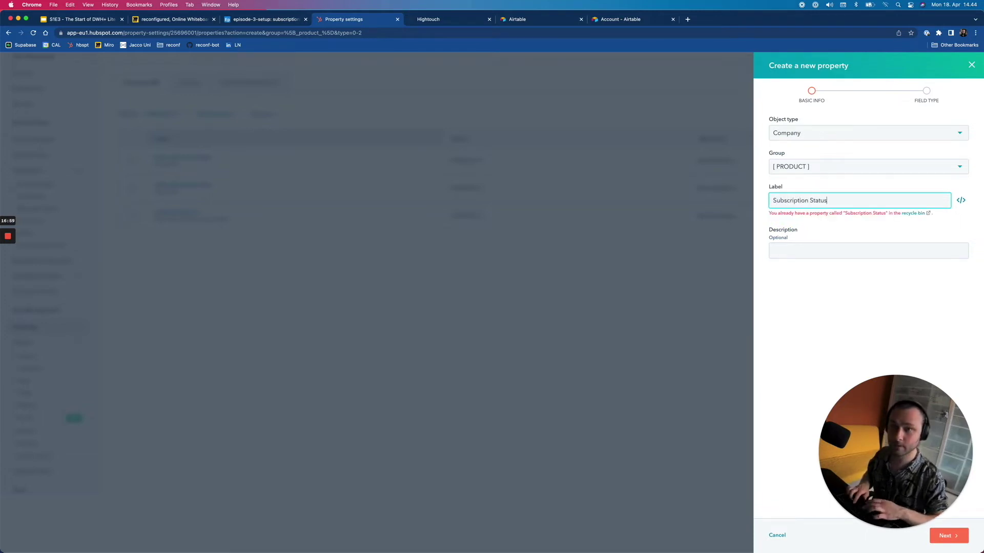
{"action": "left_click", "coordinate": [816, 235]}
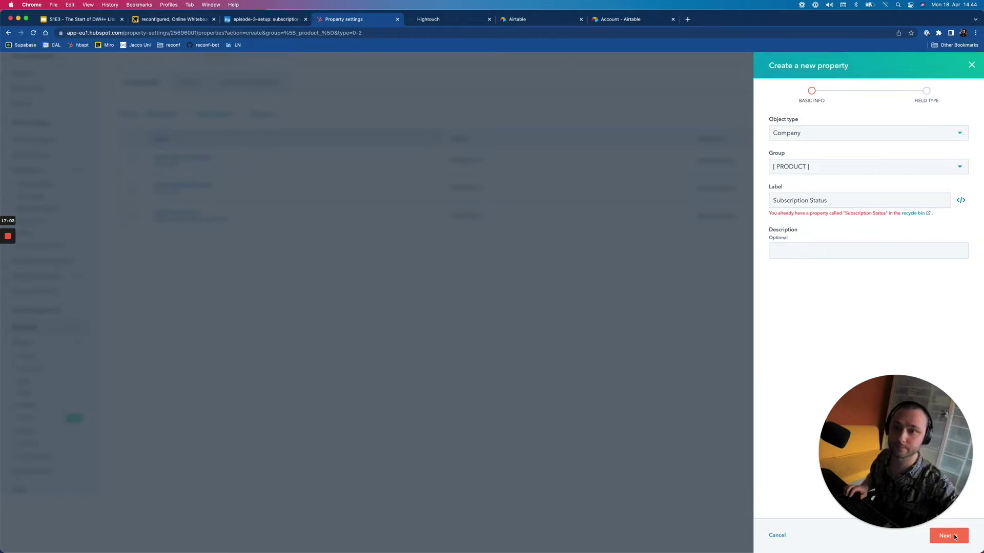
{"action": "left_click", "coordinate": [952, 537]}
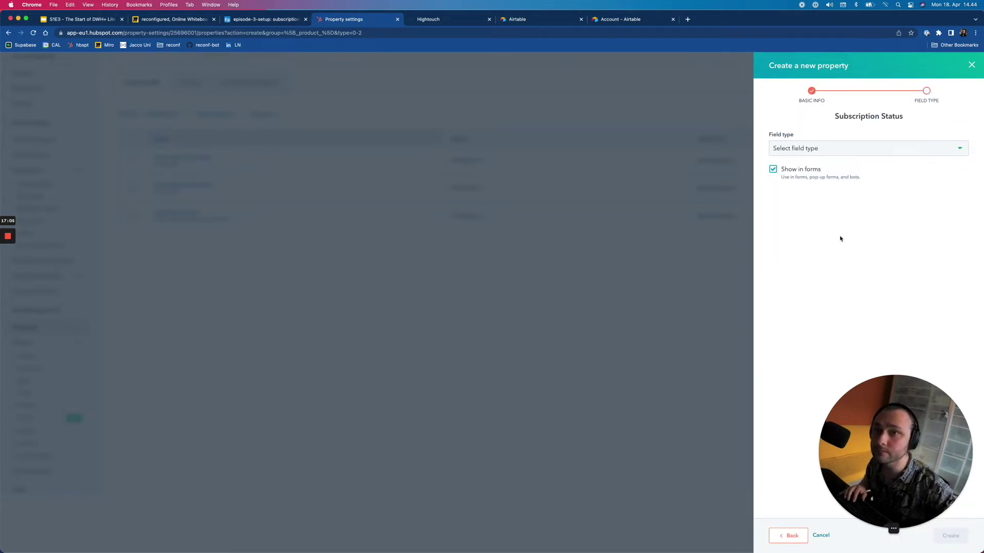
Set Subscription Status to the Radio select field type and turn off Show in forms
{"action": "left_click", "coordinate": [790, 148]}
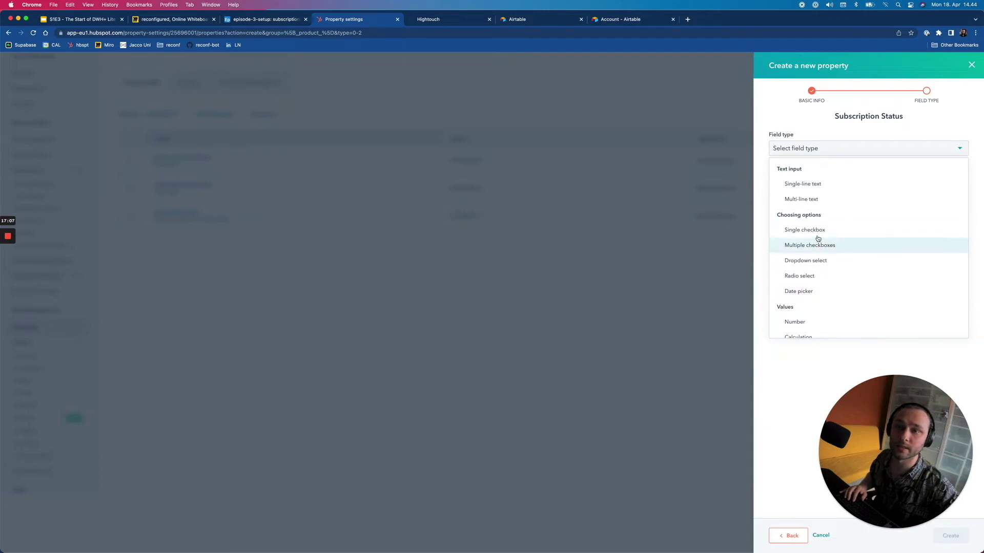
{"action": "left_click", "coordinate": [805, 275]}
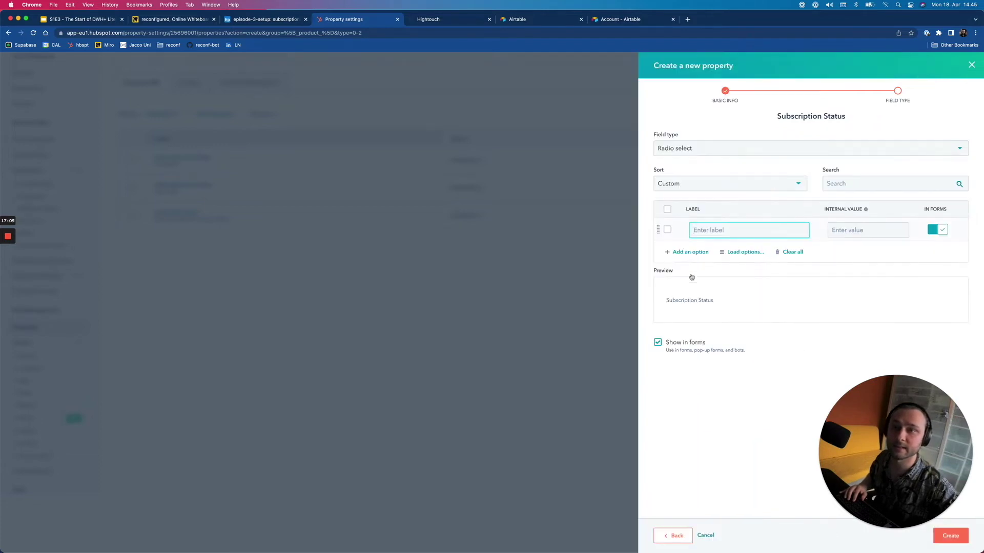
{"action": "left_click", "coordinate": [657, 342]}
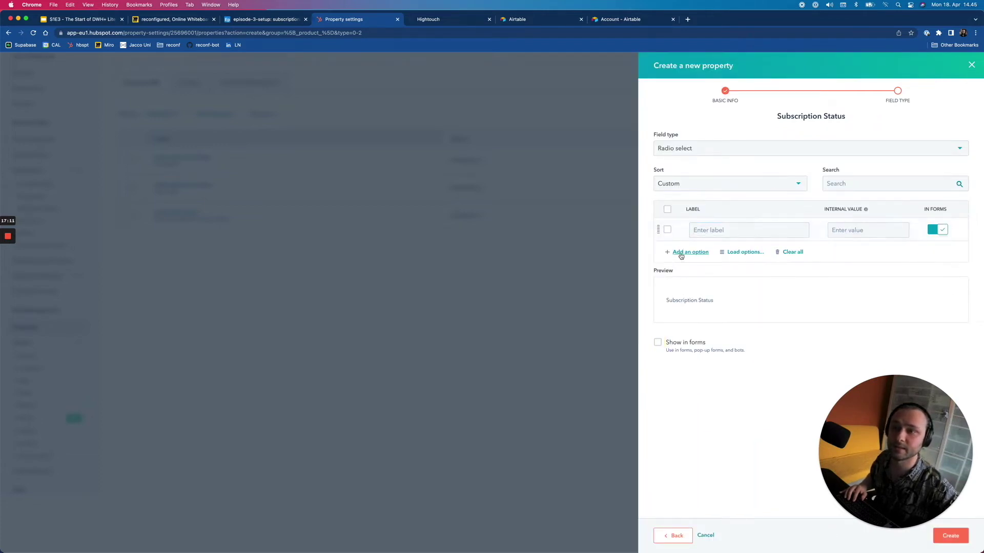
{"action": "left_click", "coordinate": [713, 229]}
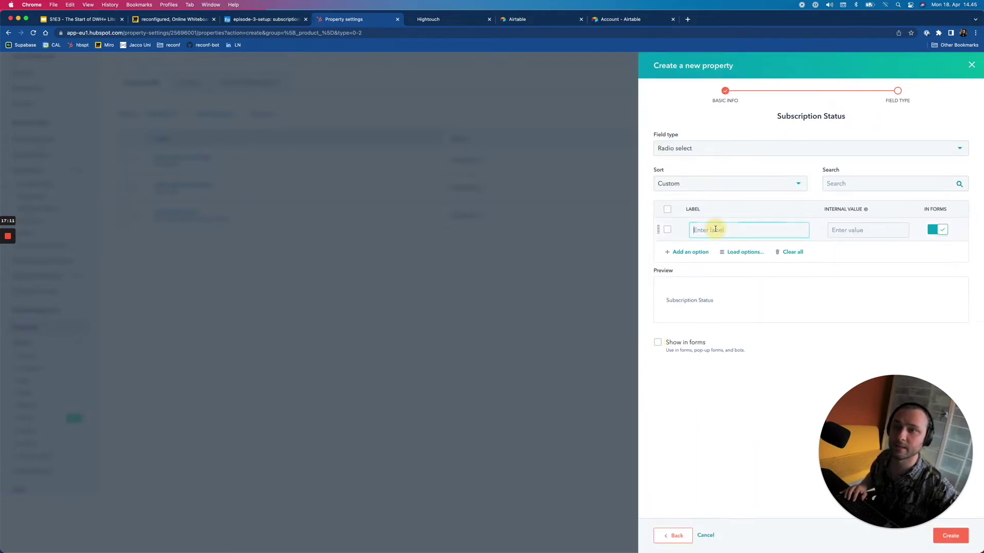
Check the option names of the status field in the Airtable subscriptions table
{"action": "left_click", "coordinate": [266, 21]}
{"action": "left_click", "coordinate": [446, 183]}
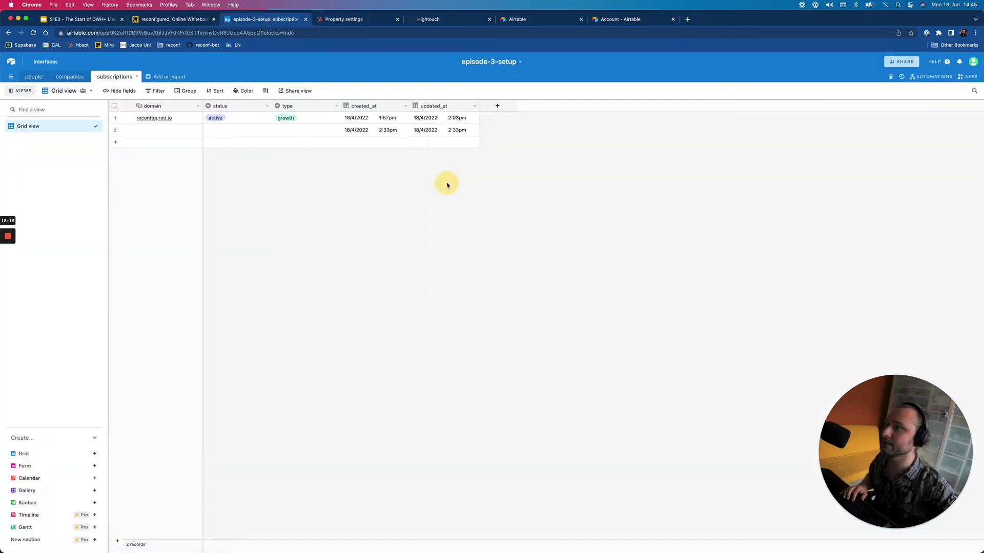
{"action": "left_click", "coordinate": [267, 106]}
{"action": "left_click", "coordinate": [249, 118]}
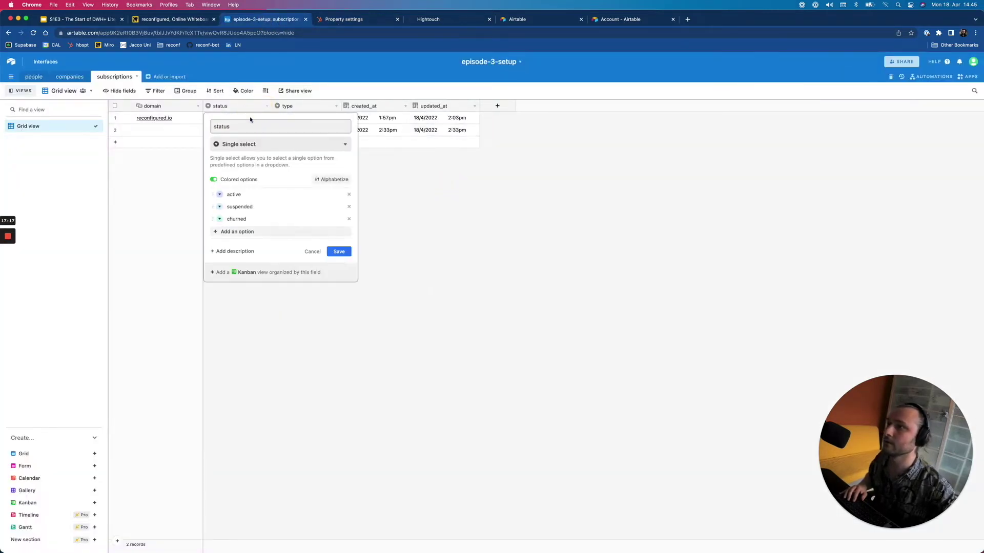
Add the options "active", "suspended" and "churned" to Subscription Status in HubSpot and create the property
{"action": "left_click", "coordinate": [340, 19]}
{"action": "type", "text": "active"}
{"action": "left_click", "coordinate": [691, 194]}
{"action": "left_click", "coordinate": [691, 252]}
{"action": "left_click", "coordinate": [693, 253]}
{"action": "type", "text": "suspended"}
{"action": "left_click", "coordinate": [687, 275]}
{"action": "type", "text": "churned"}
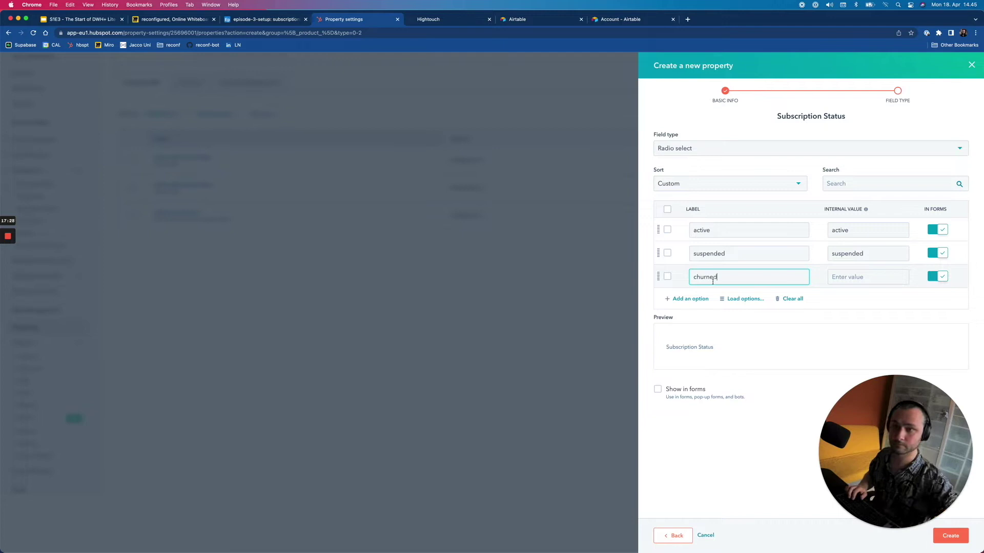
{"action": "left_click", "coordinate": [862, 307]}
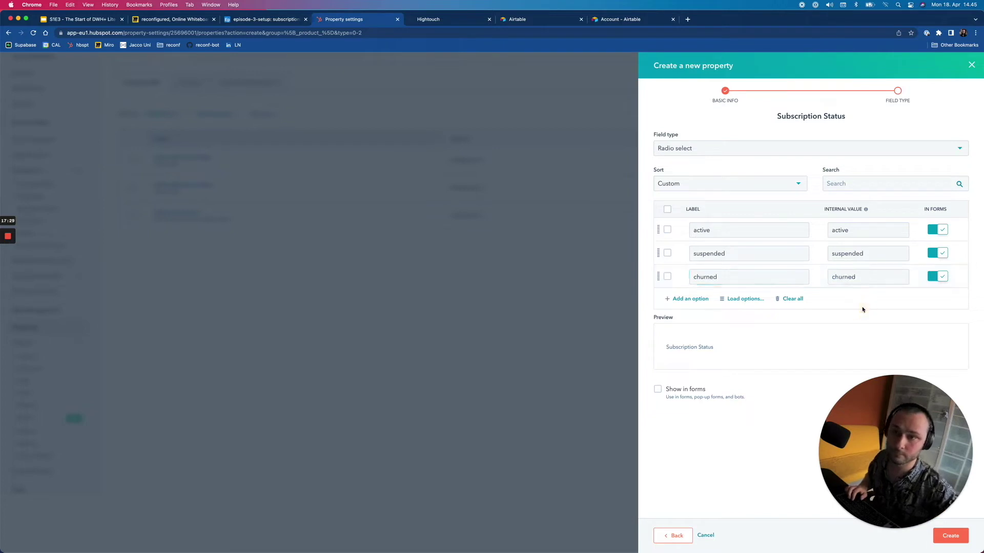
{"action": "left_click", "coordinate": [951, 536]}
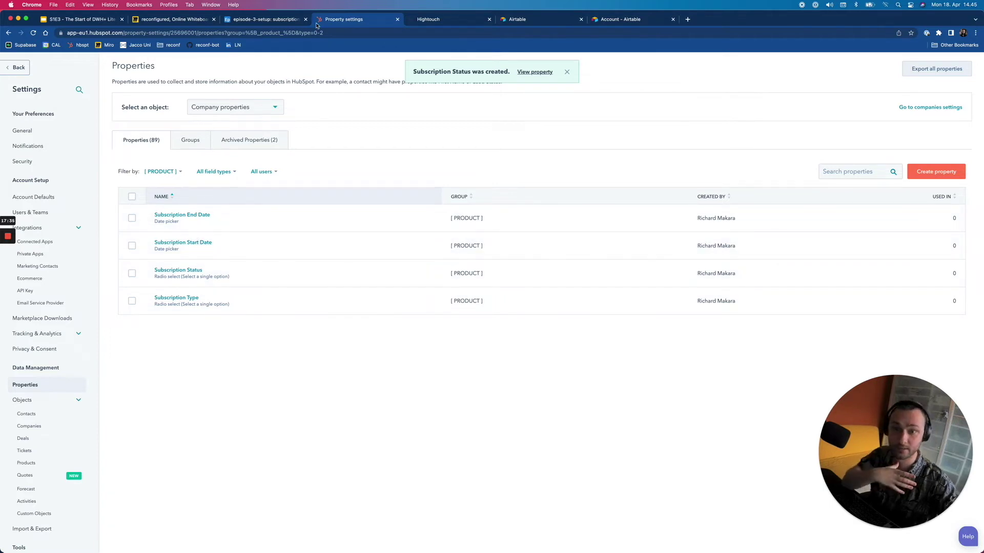
Switch to Hightouch and start a new model from the dwh-source-of-truth Airtable source
{"action": "left_click", "coordinate": [430, 21]}
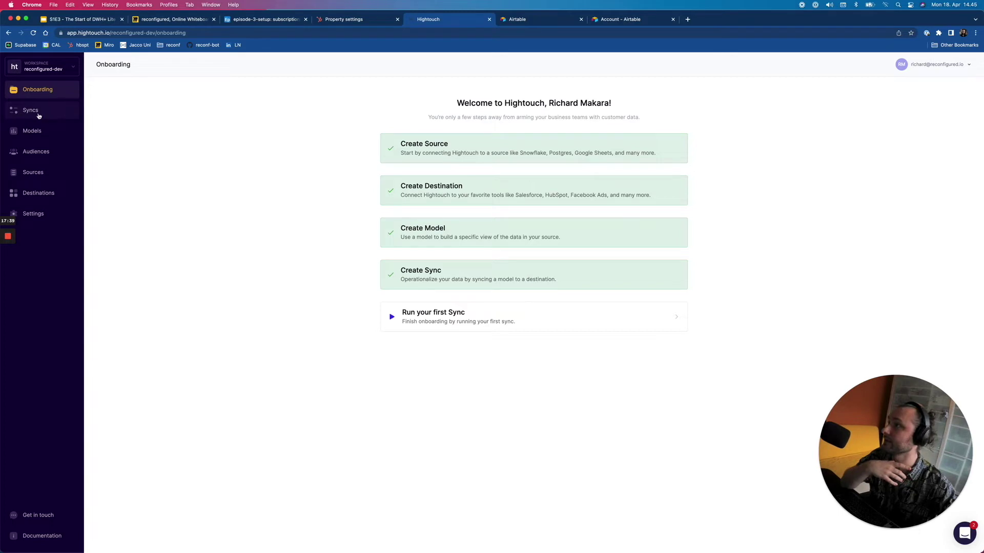
{"action": "left_click", "coordinate": [44, 128]}
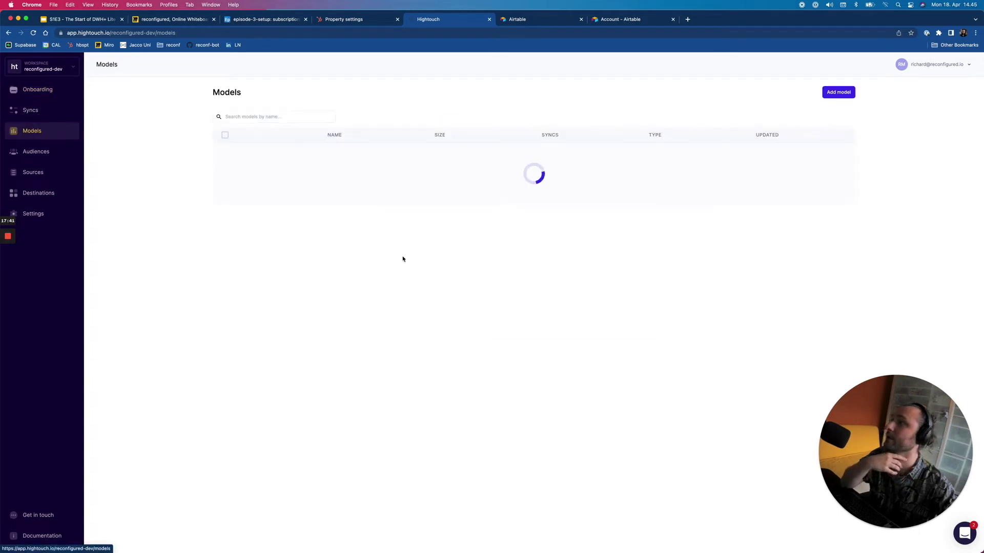
{"action": "left_click", "coordinate": [838, 92]}
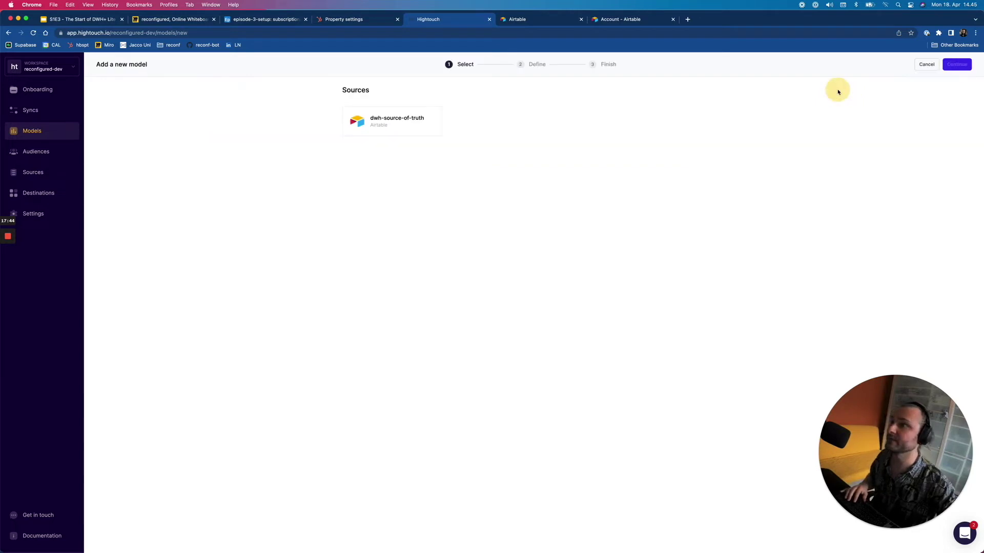
{"action": "left_click", "coordinate": [406, 112]}
{"action": "left_click", "coordinate": [956, 64]}
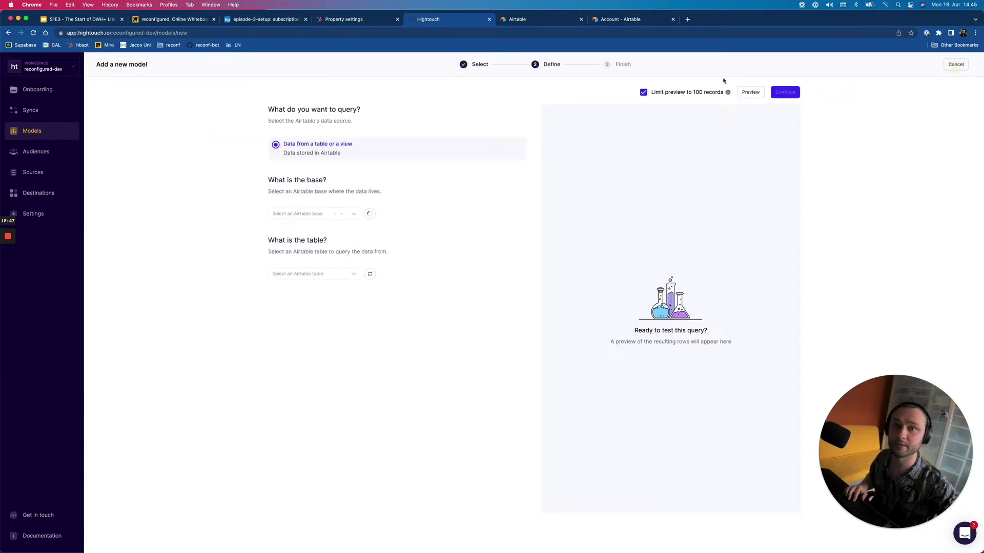
Point the model's query at the episode-3-setup base, the subscriptions table and its Grid view
{"action": "left_click", "coordinate": [291, 215]}
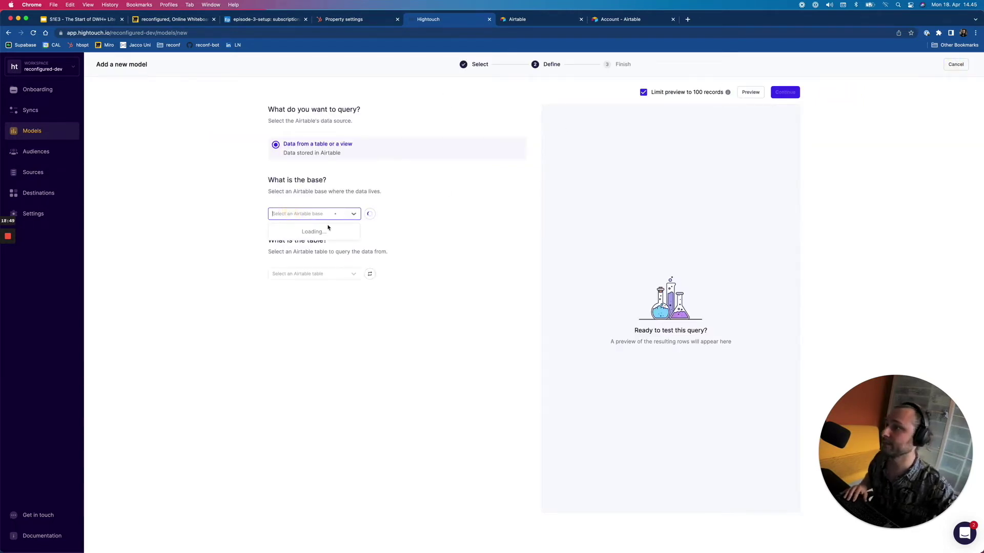
{"action": "left_click", "coordinate": [302, 248]}
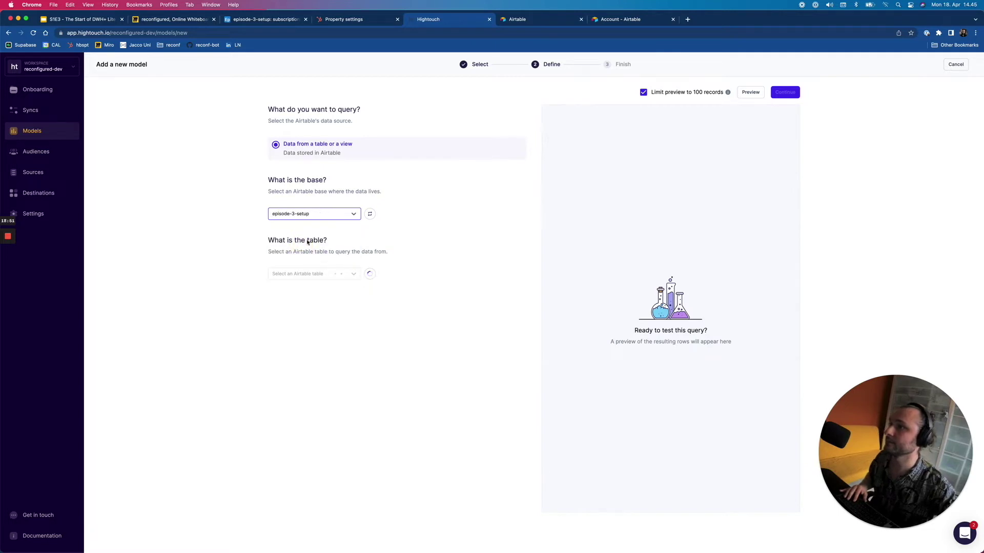
{"action": "left_click", "coordinate": [297, 273]}
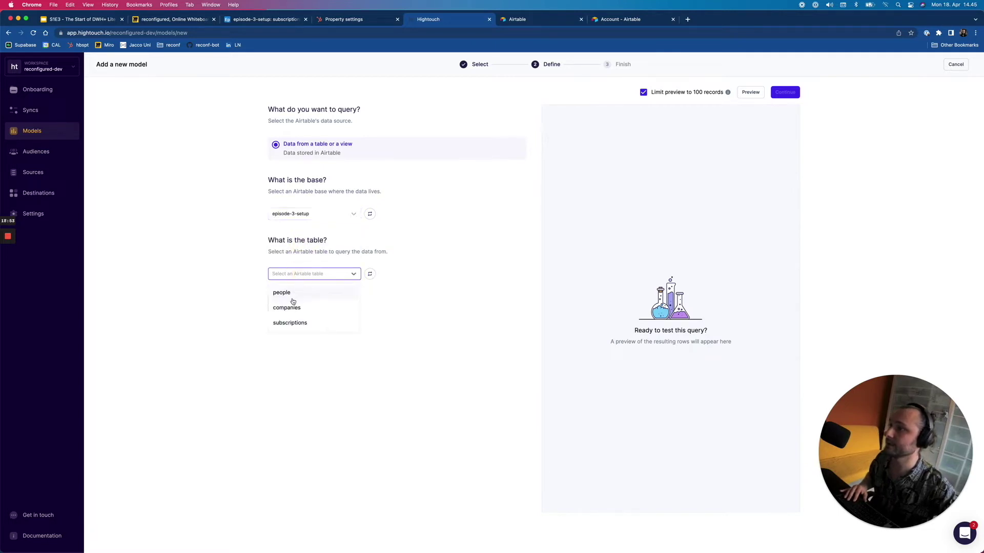
{"action": "left_click", "coordinate": [292, 323]}
{"action": "left_click", "coordinate": [348, 335]}
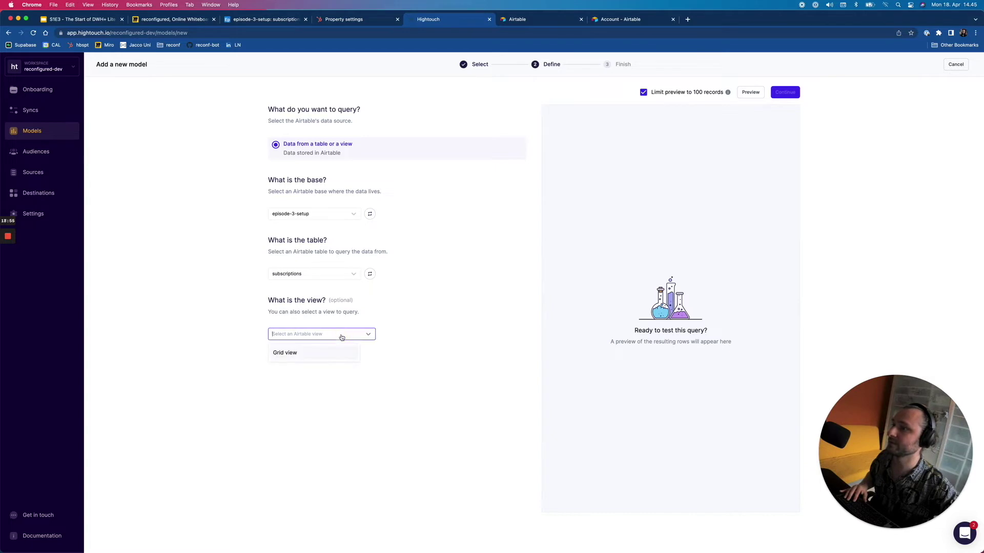
{"action": "left_click", "coordinate": [307, 354]}
{"action": "left_click", "coordinate": [441, 379]}
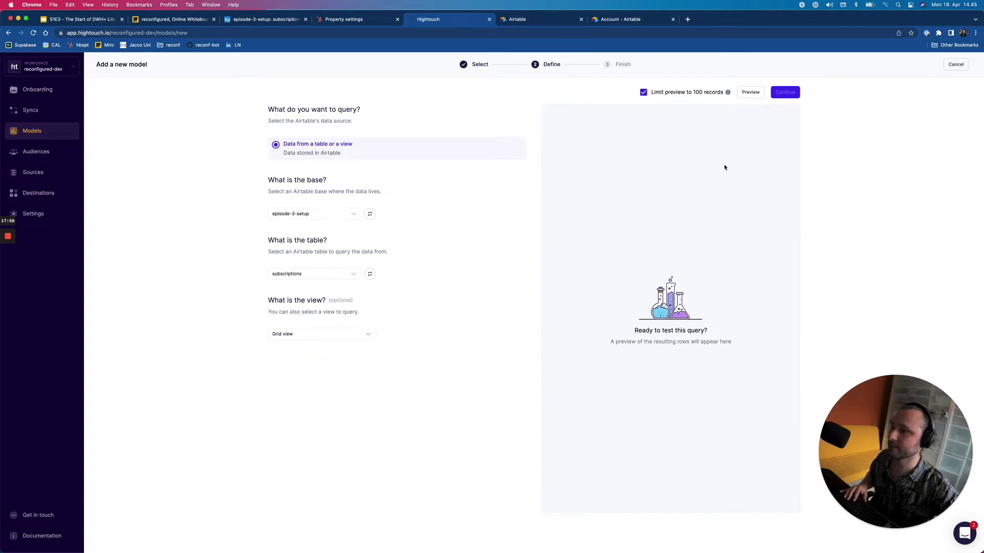
Preview the query's records and examine the rows' created_at, domain and updated_at values
{"action": "left_click", "coordinate": [755, 93]}
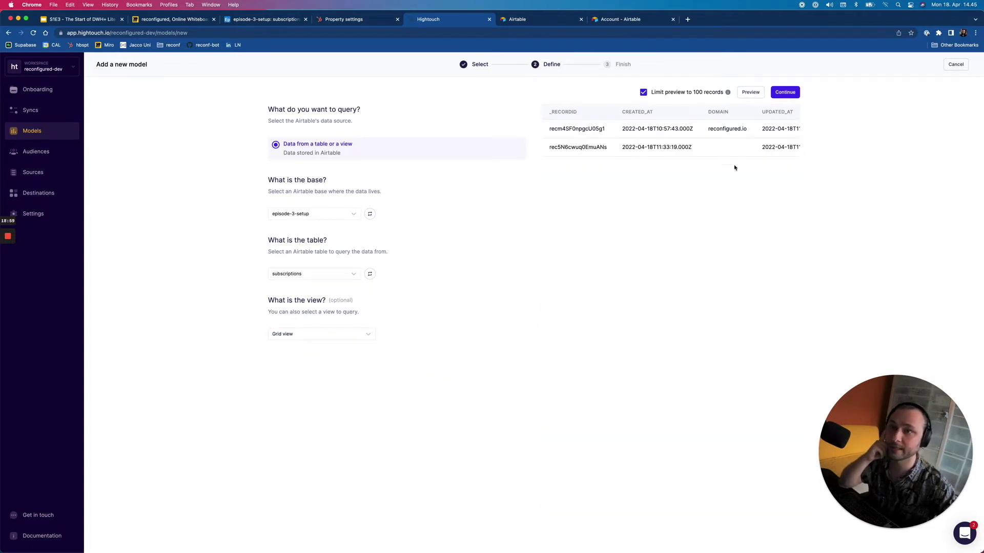
{"action": "scroll", "coordinate": [782, 149], "scroll_direction": "right", "scroll_amount": 3}
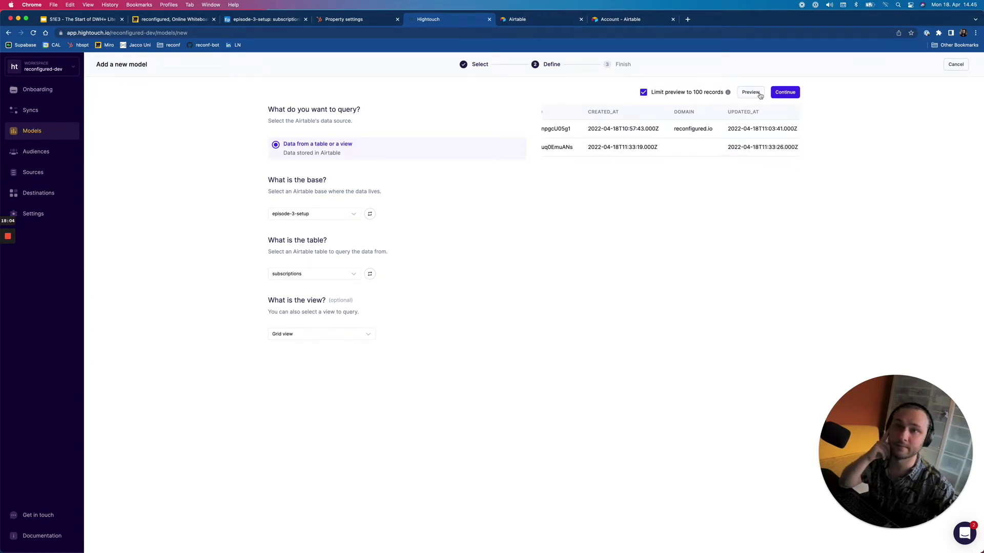
{"action": "left_click_drag", "start_coordinate": [717, 146], "coordinate": [758, 148]}
{"action": "left_click", "coordinate": [762, 148]}
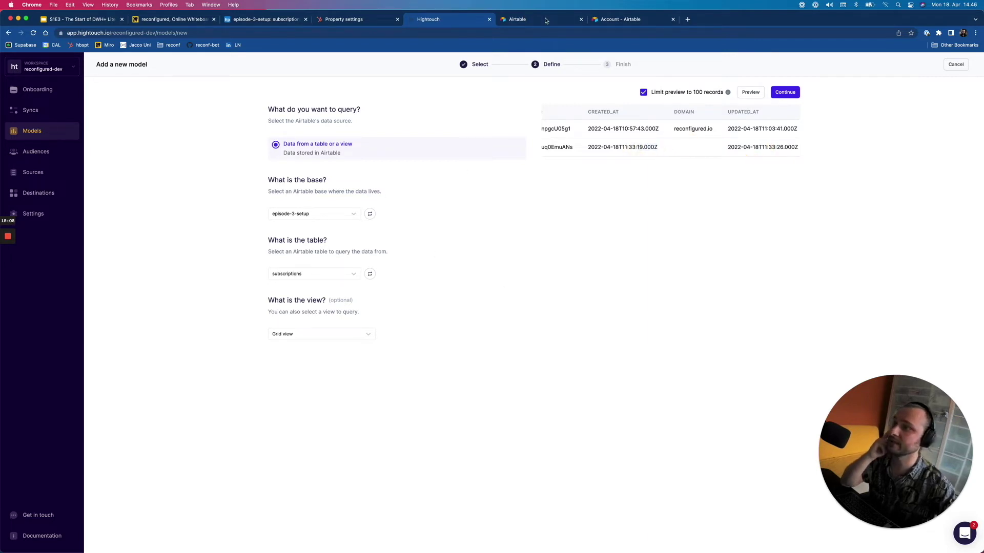
Switch to the Airtable subscriptions table, close the status field settings and rename its Grid view to "raw"
{"action": "left_click", "coordinate": [527, 23]}
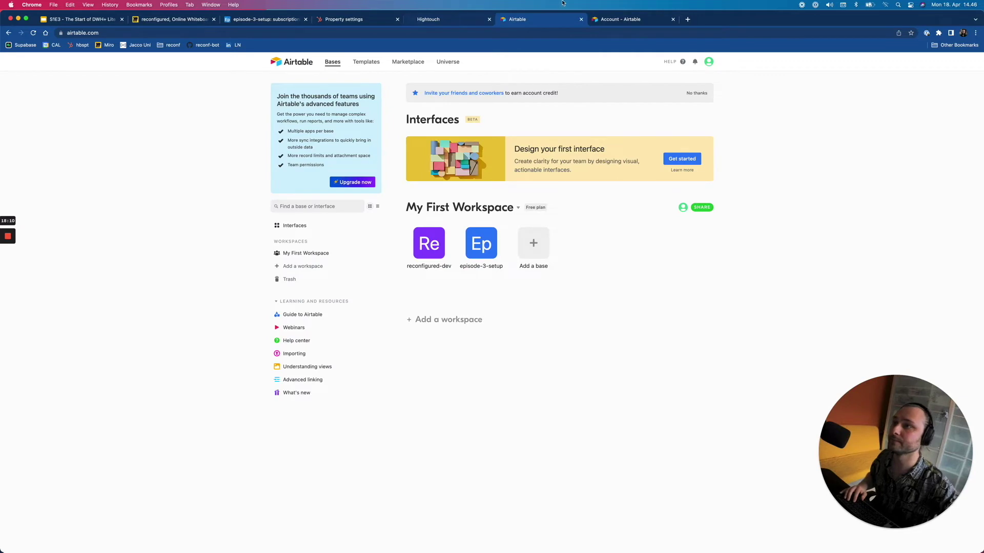
{"action": "left_click", "coordinate": [259, 21]}
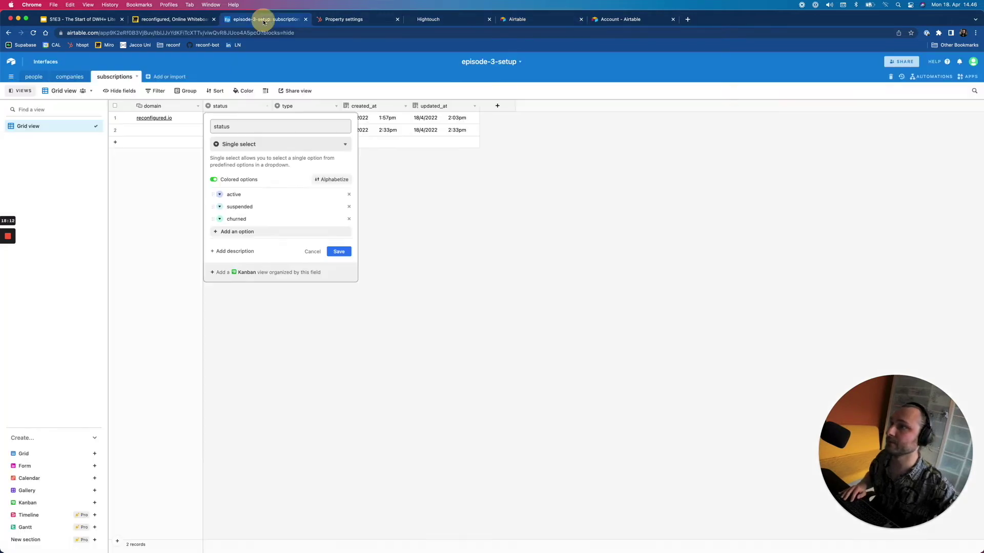
{"action": "left_click", "coordinate": [449, 284]}
{"action": "double_click", "coordinate": [34, 126]}
{"action": "type", "text": "raw"}
{"action": "key", "text": "Return"}
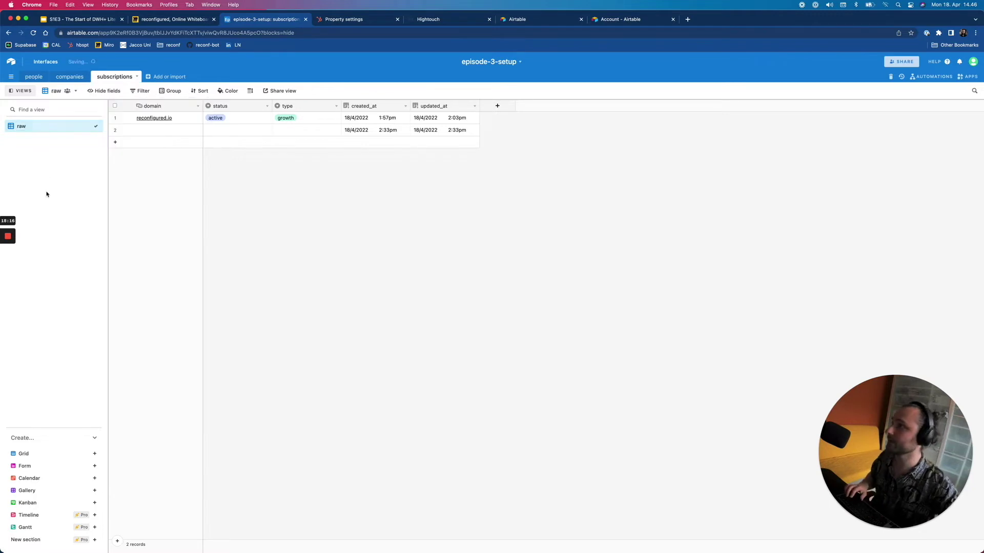
Create a new grid view named "filtered" for the subscriptions table
{"action": "left_click", "coordinate": [92, 453]}
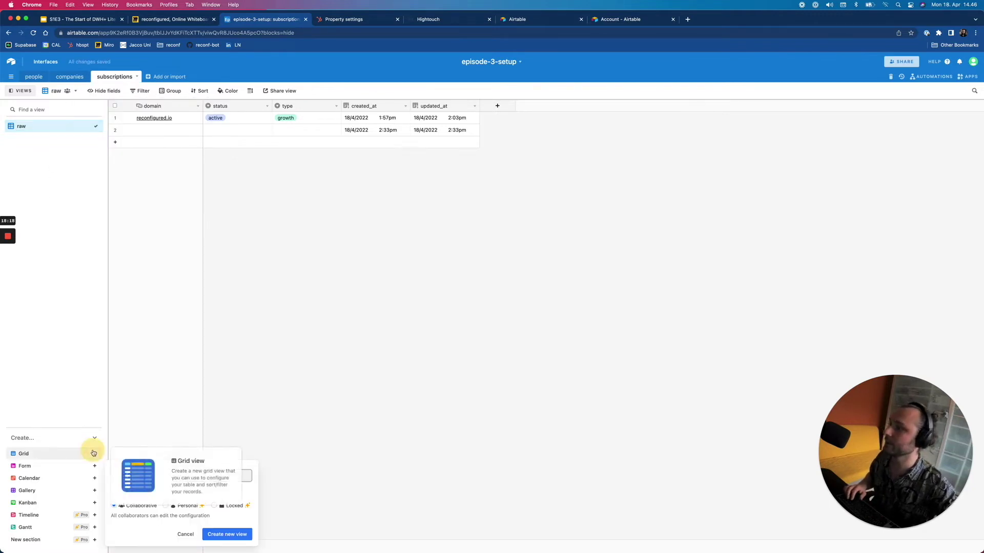
{"action": "type", "text": "filtered"}
{"action": "key", "text": "Return"}
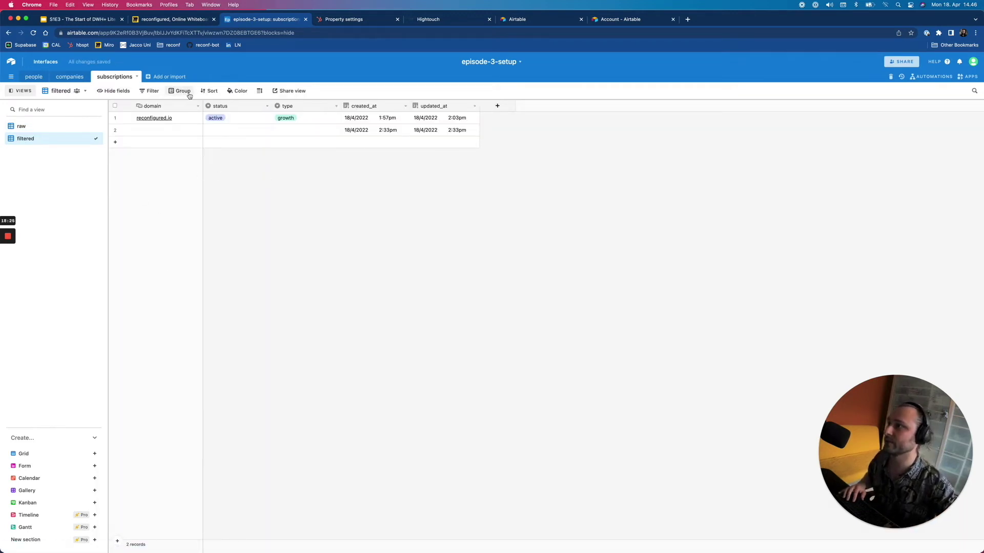
Filter the "filtered" view to show only records where domain is not empty
{"action": "left_click", "coordinate": [148, 91]}
{"action": "left_click", "coordinate": [174, 121]}
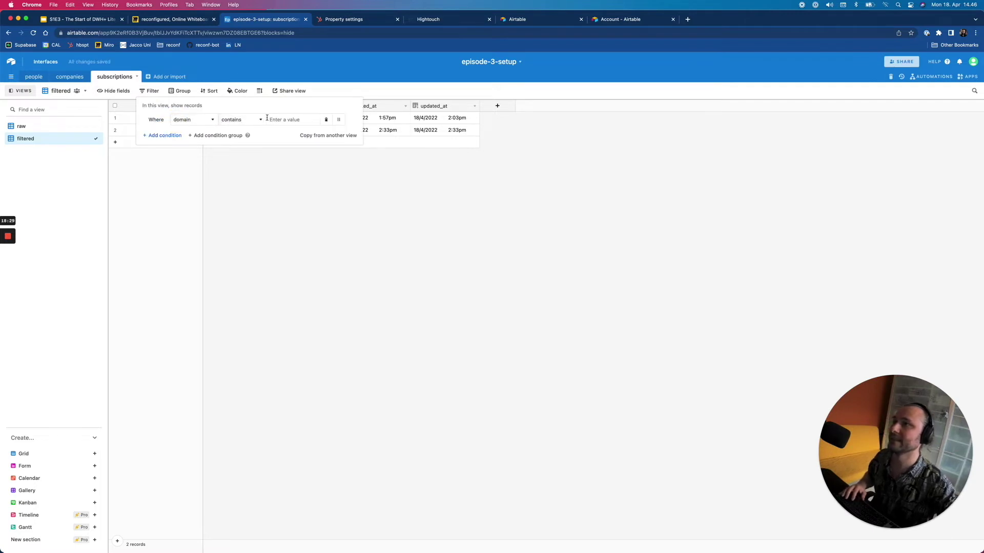
{"action": "left_click", "coordinate": [251, 119]}
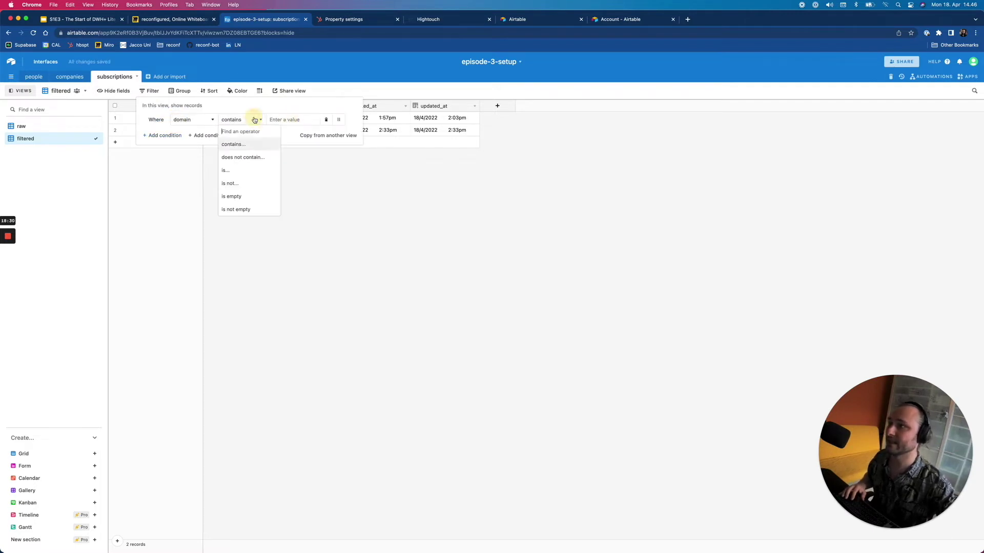
{"action": "left_click", "coordinate": [249, 209]}
{"action": "left_click", "coordinate": [270, 208]}
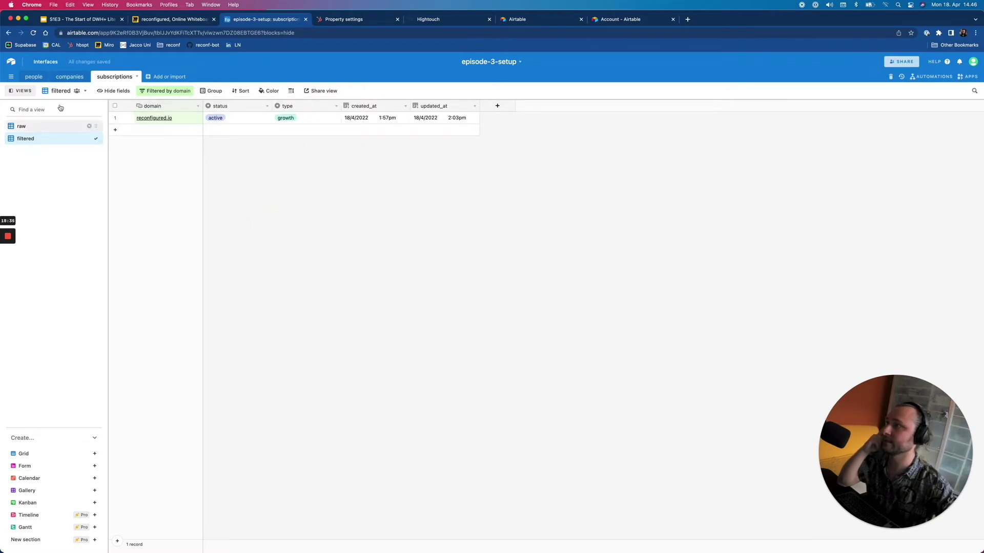
Return to Hightouch, leave the open model draft and start a fresh model from the dwh-source-of-truth source
{"action": "left_click", "coordinate": [439, 23]}
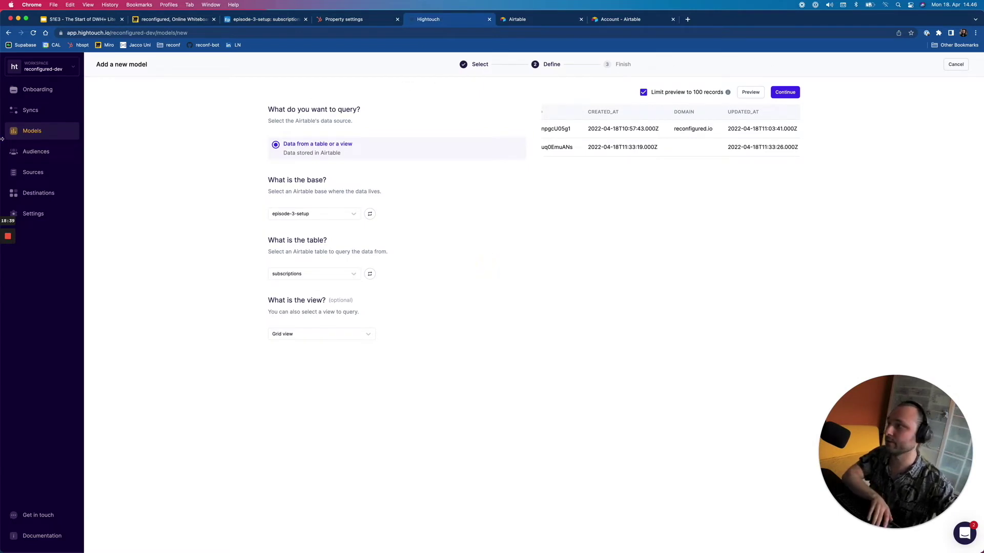
{"action": "left_click", "coordinate": [36, 131]}
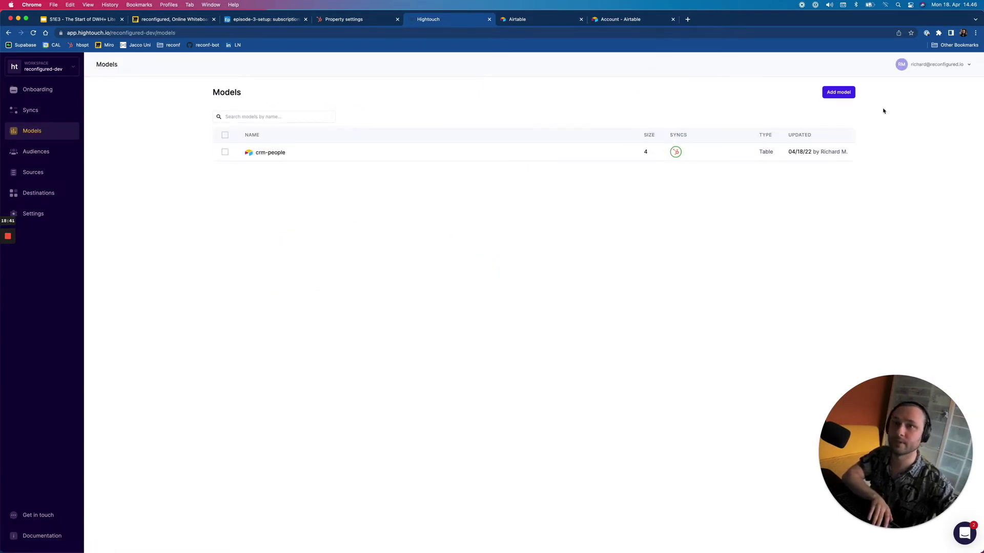
{"action": "left_click", "coordinate": [839, 93]}
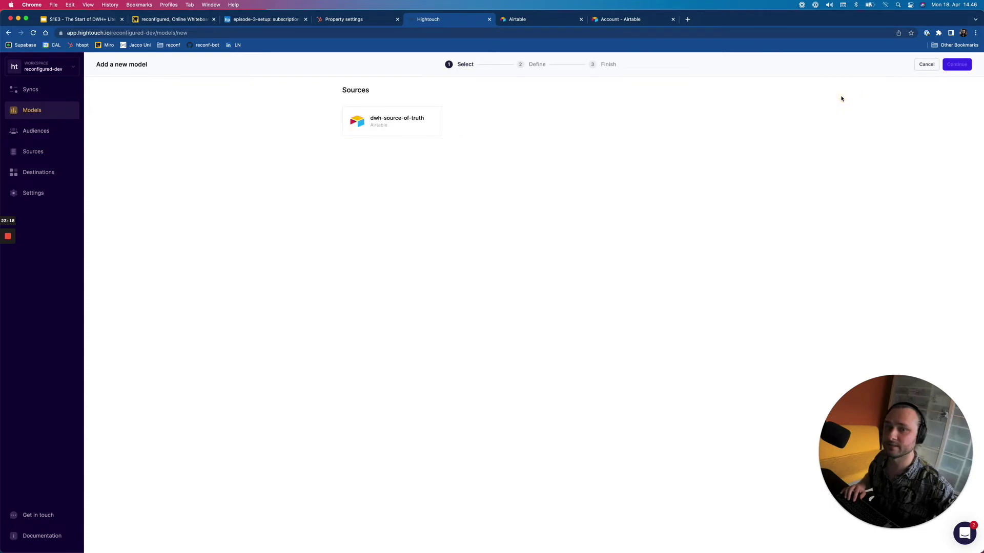
{"action": "left_click", "coordinate": [406, 122]}
{"action": "left_click", "coordinate": [952, 64]}
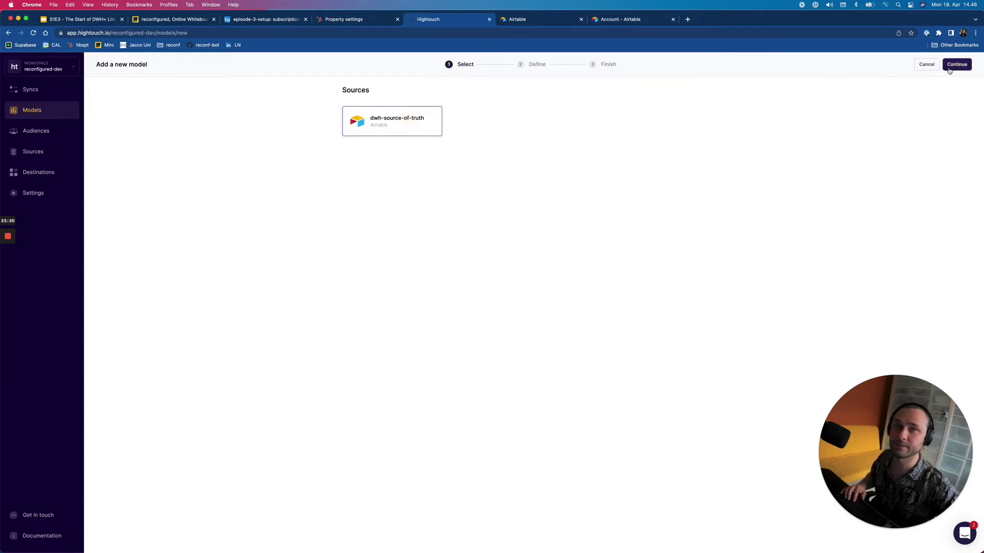
Set the model's query to the episode-3-setup base, subscriptions table and "filtered" view, and preview the records
{"action": "left_click", "coordinate": [287, 214]}
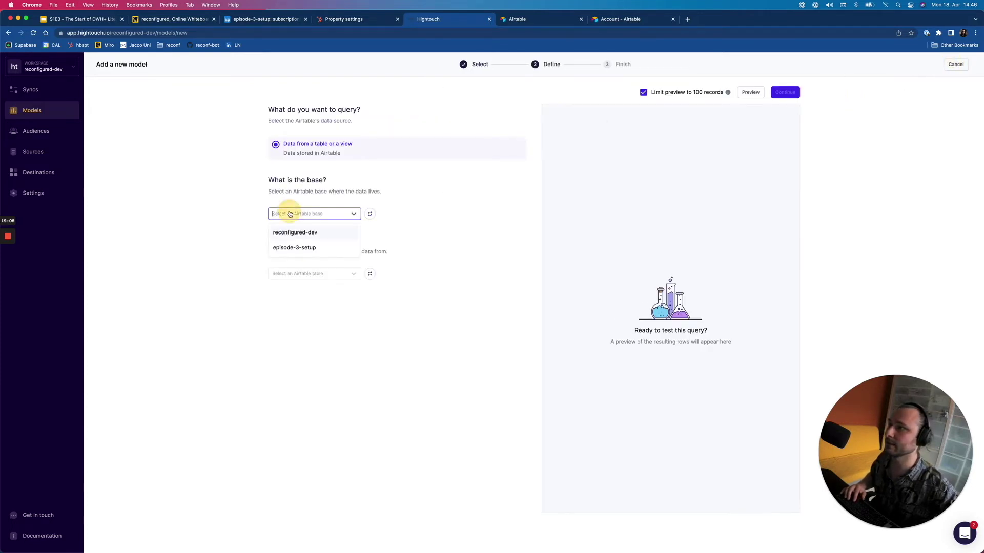
{"action": "left_click", "coordinate": [289, 246]}
{"action": "left_click", "coordinate": [298, 273]}
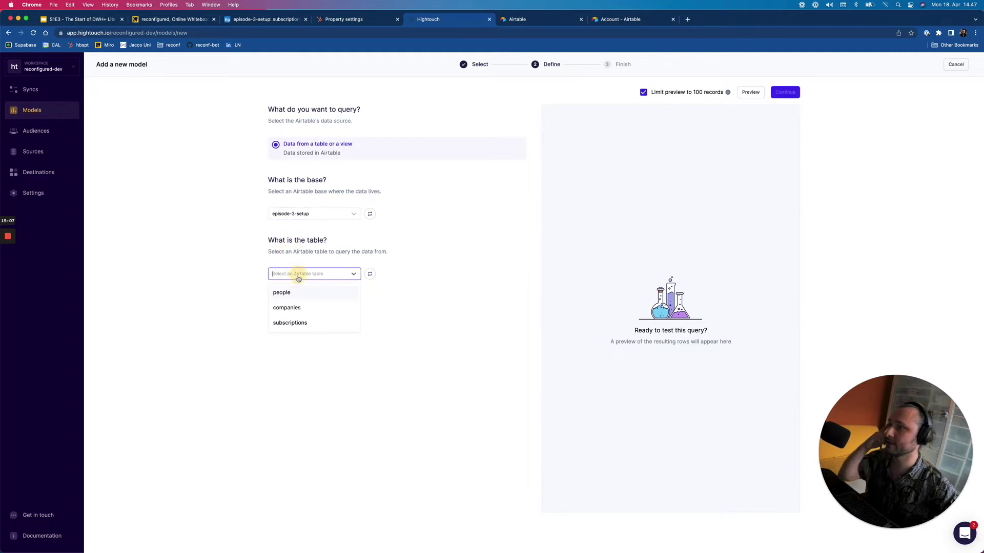
{"action": "left_click", "coordinate": [301, 323]}
{"action": "left_click", "coordinate": [303, 334]}
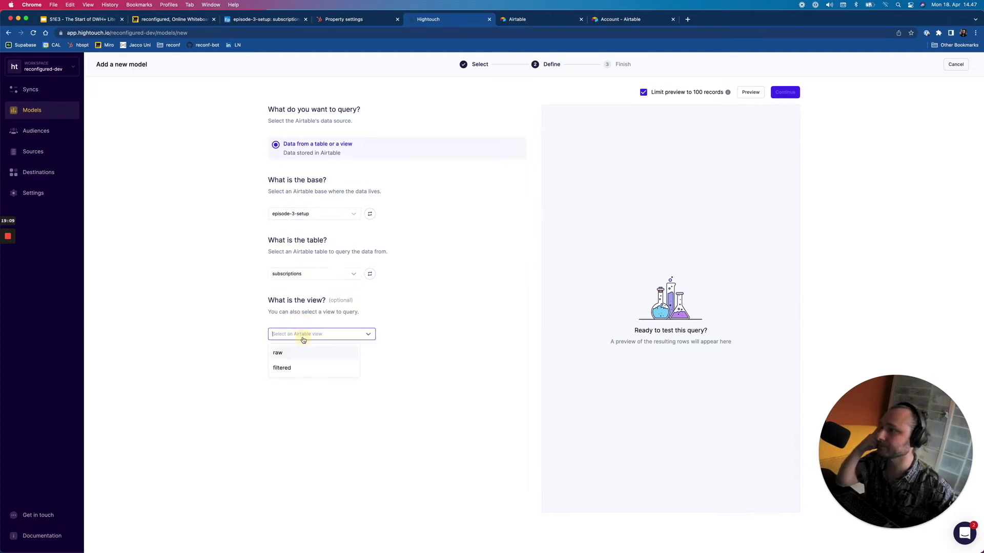
{"action": "left_click", "coordinate": [288, 369]}
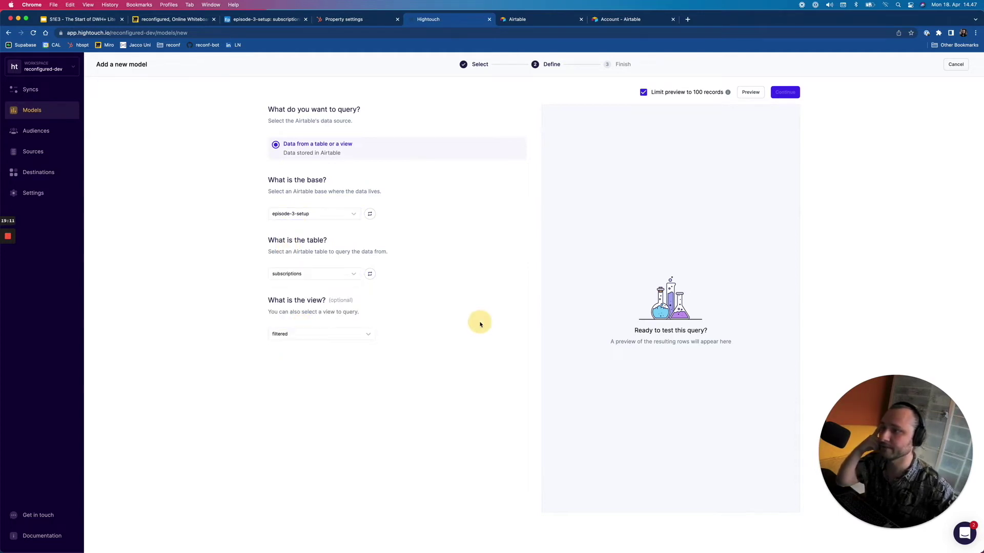
{"action": "left_click", "coordinate": [743, 96]}
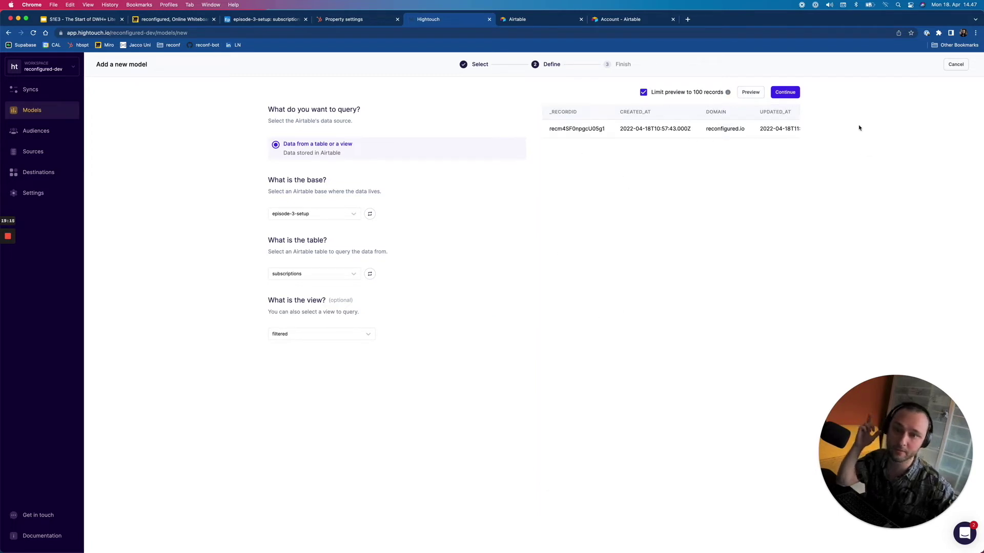
Name the model "crm-companies-subscriptions", complete its remaining settings and finish creating it
{"action": "left_click", "coordinate": [784, 93]}
{"action": "left_click", "coordinate": [523, 122]}
{"action": "type", "text": "crm-companies-subscriptions"}
{"action": "left_click", "coordinate": [526, 207]}
{"action": "left_click", "coordinate": [499, 222]}
{"action": "left_click", "coordinate": [960, 65]}
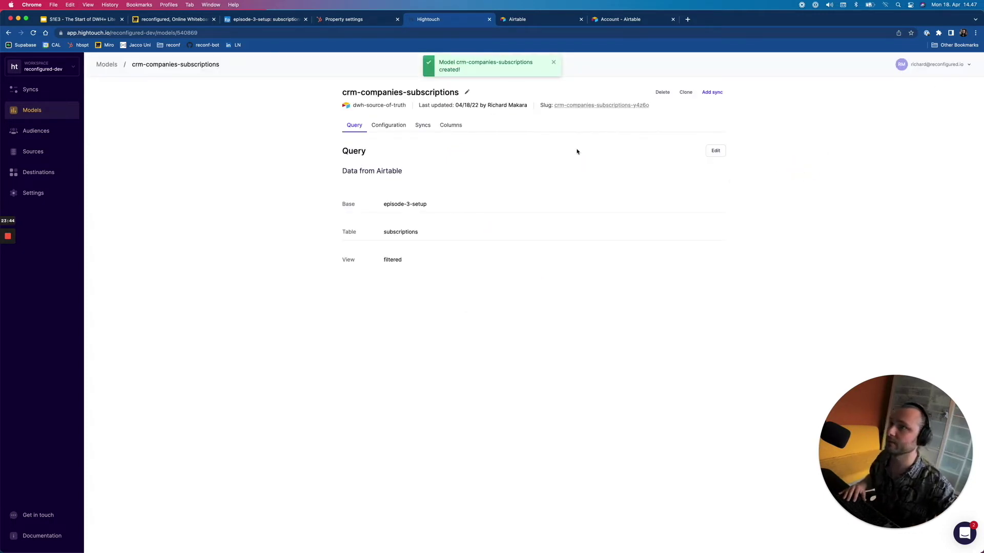
Add a sync from the crm-companies-subscriptions model to the crm-hubspot destination, with companies as the target object
{"action": "left_click", "coordinate": [403, 129]}
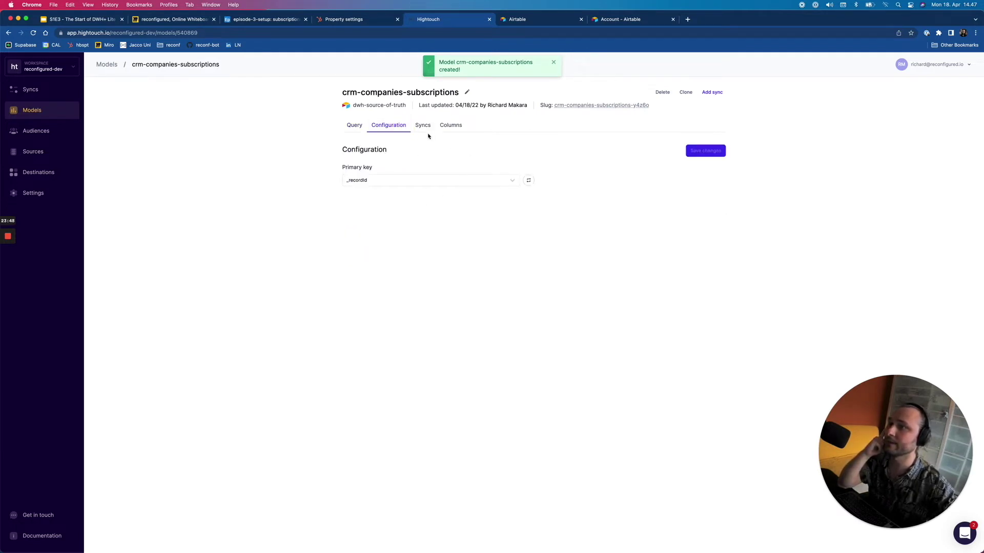
{"action": "left_click", "coordinate": [423, 125]}
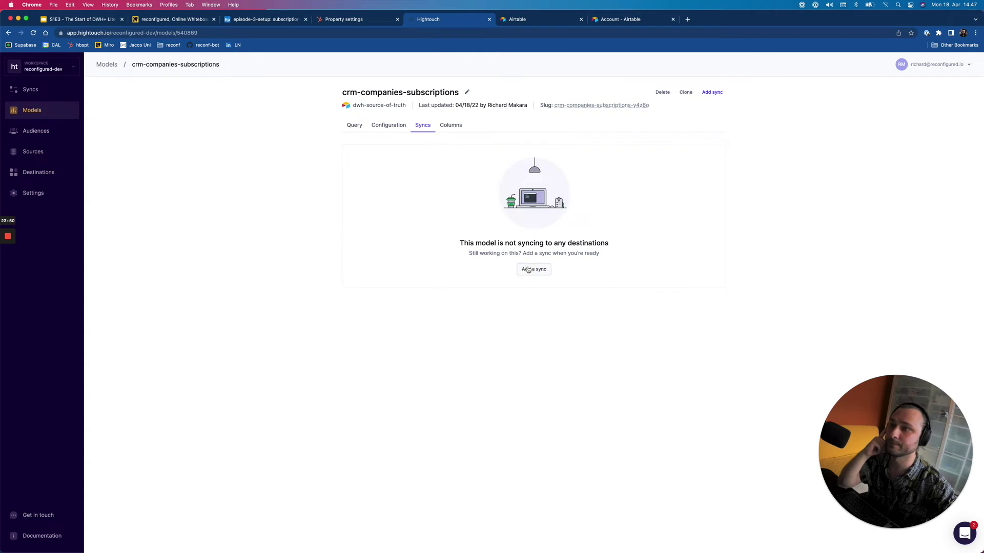
{"action": "left_click", "coordinate": [528, 270]}
{"action": "left_click", "coordinate": [410, 117]}
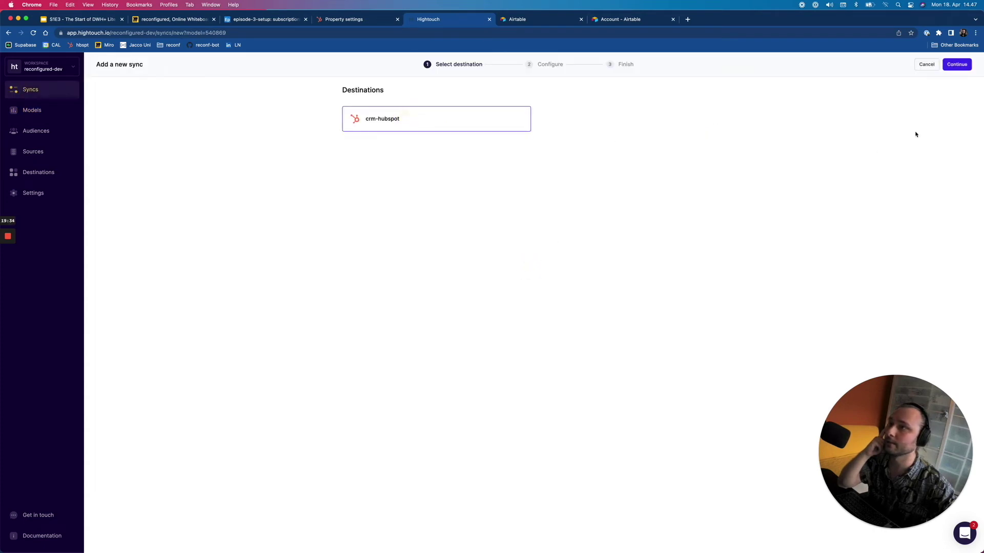
{"action": "left_click", "coordinate": [957, 65]}
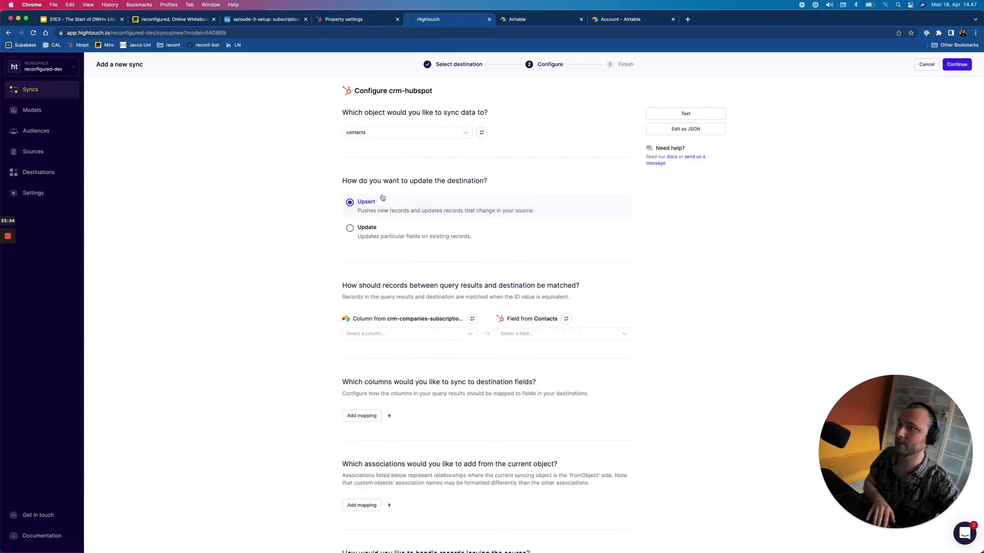
{"action": "left_click", "coordinate": [402, 134]}
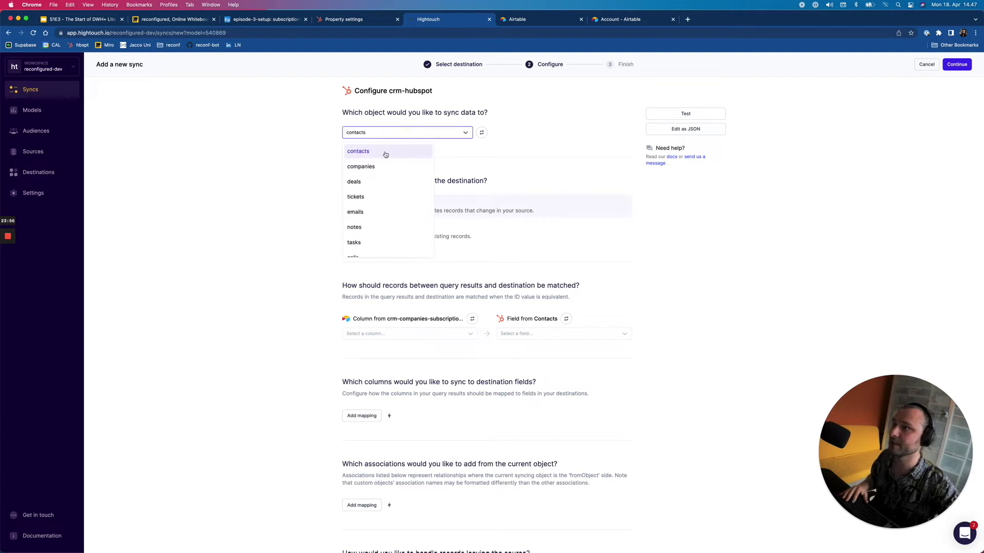
{"action": "left_click", "coordinate": [377, 166]}
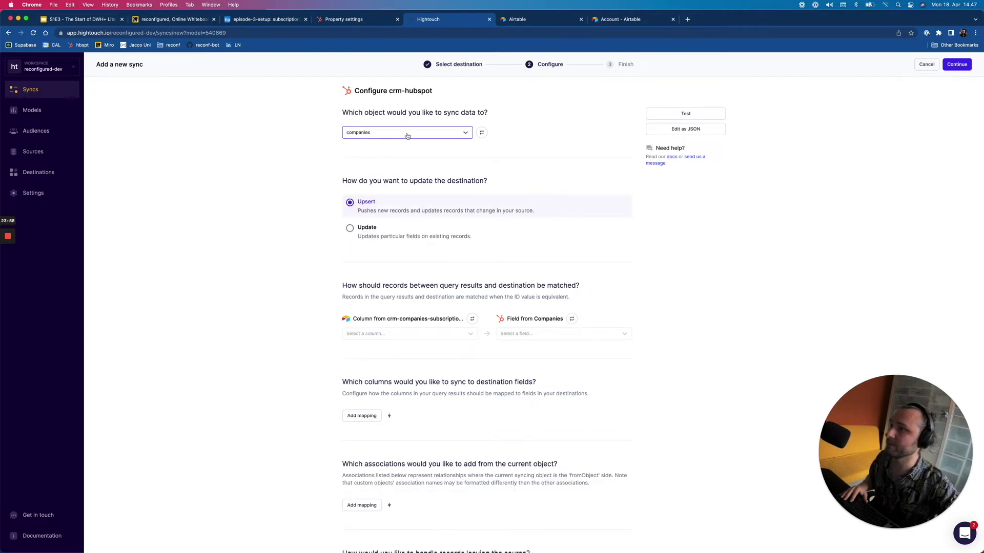
Match records between the model's domain column and the HubSpot companies domain field
{"action": "scroll", "coordinate": [295, 269], "scroll_direction": "down", "scroll_amount": 2}
{"action": "left_click", "coordinate": [407, 293]}
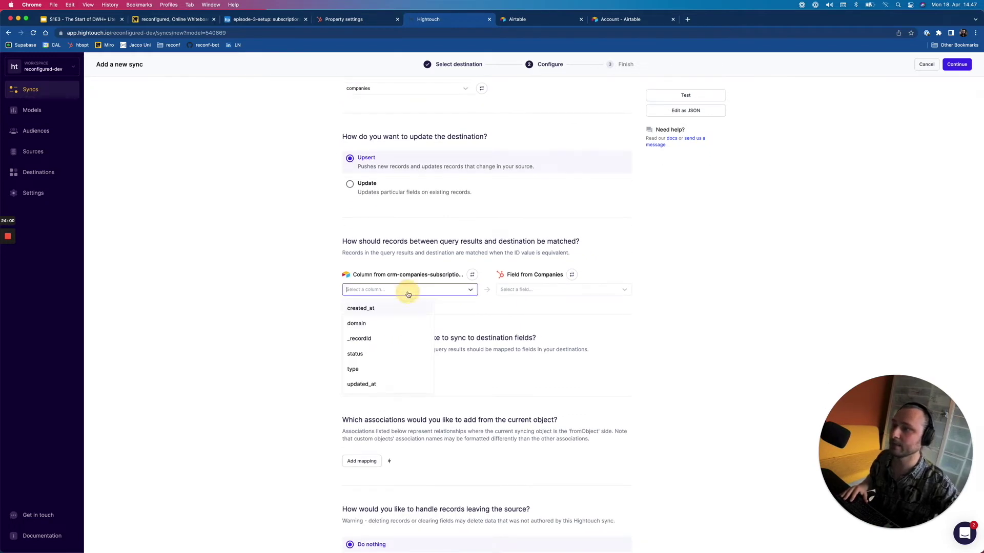
{"action": "key", "text": "Down"}
{"action": "key", "text": "Return"}
{"action": "left_click", "coordinate": [545, 294]}
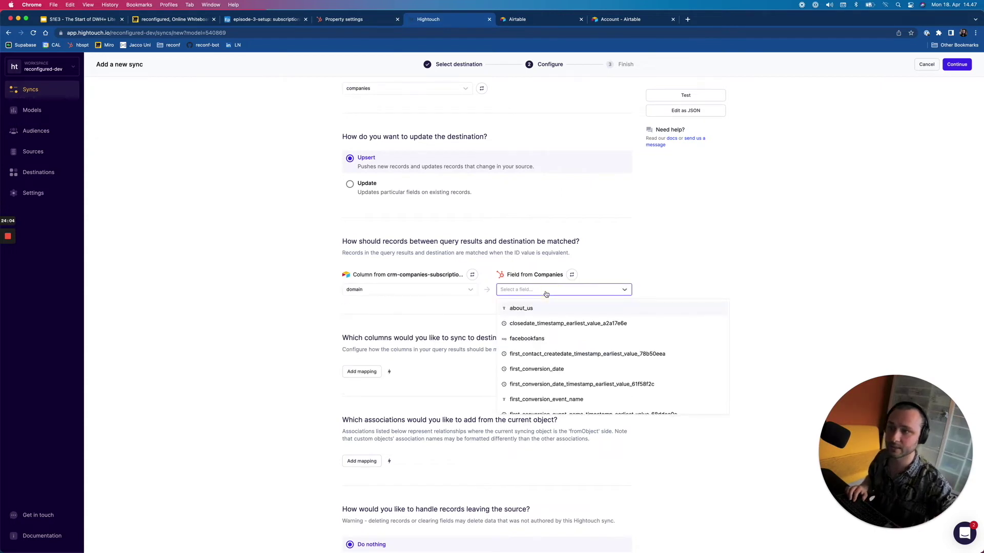
{"action": "type", "text": "domai"}
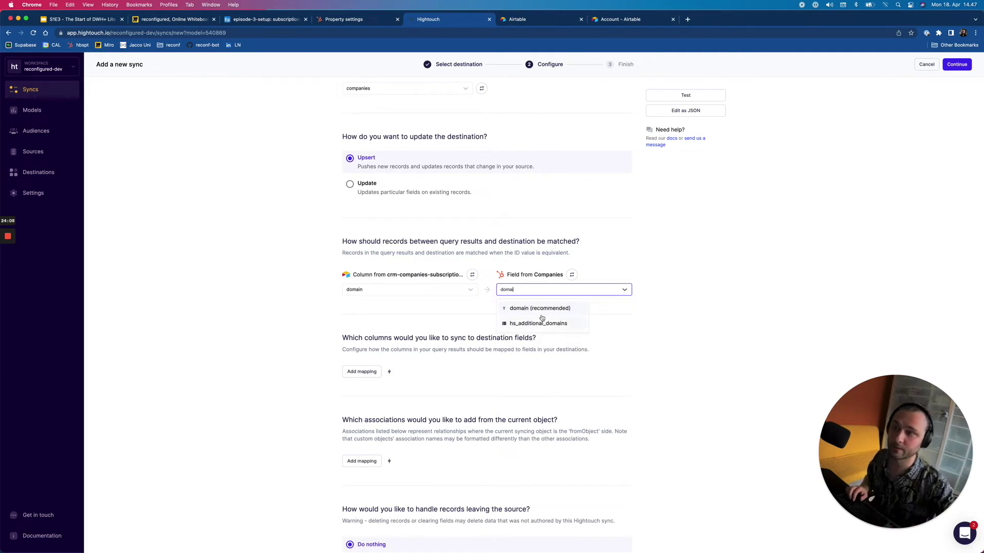
{"action": "left_click", "coordinate": [541, 312]}
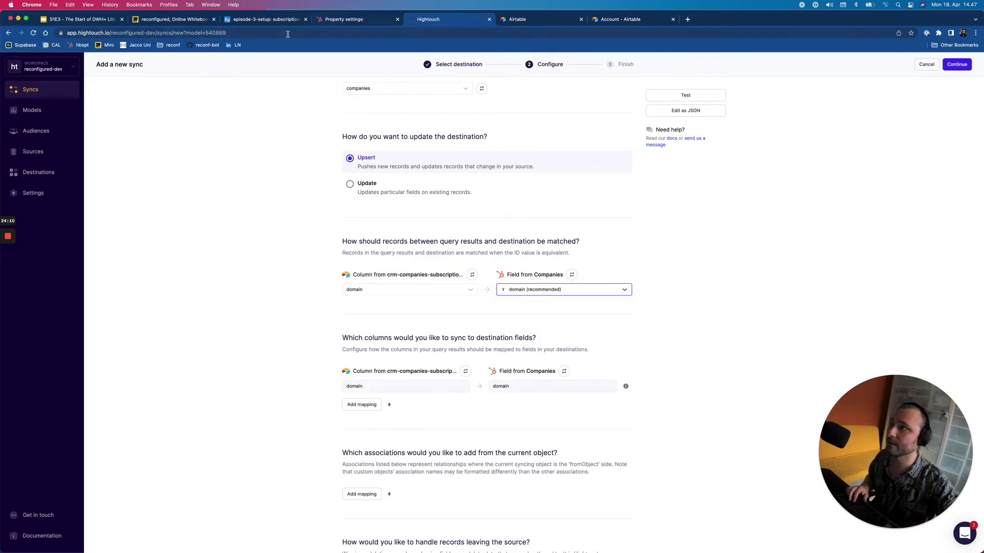
Check the columns of the filtered subscriptions view in Airtable, and add a new column mapping to the Hightouch sync
{"action": "left_click", "coordinate": [274, 21]}
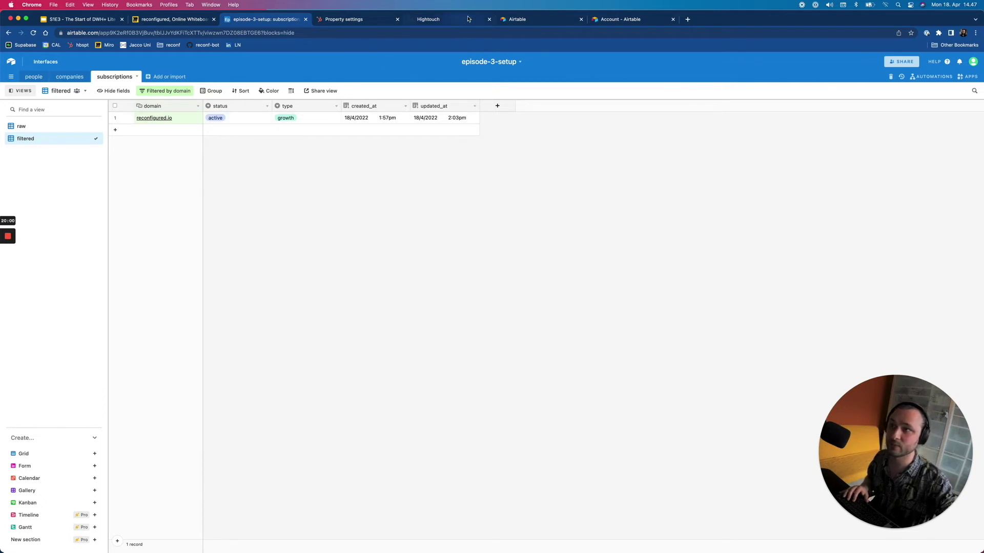
{"action": "left_click", "coordinate": [424, 20]}
{"action": "scroll", "coordinate": [370, 295], "scroll_direction": "down", "scroll_amount": 5}
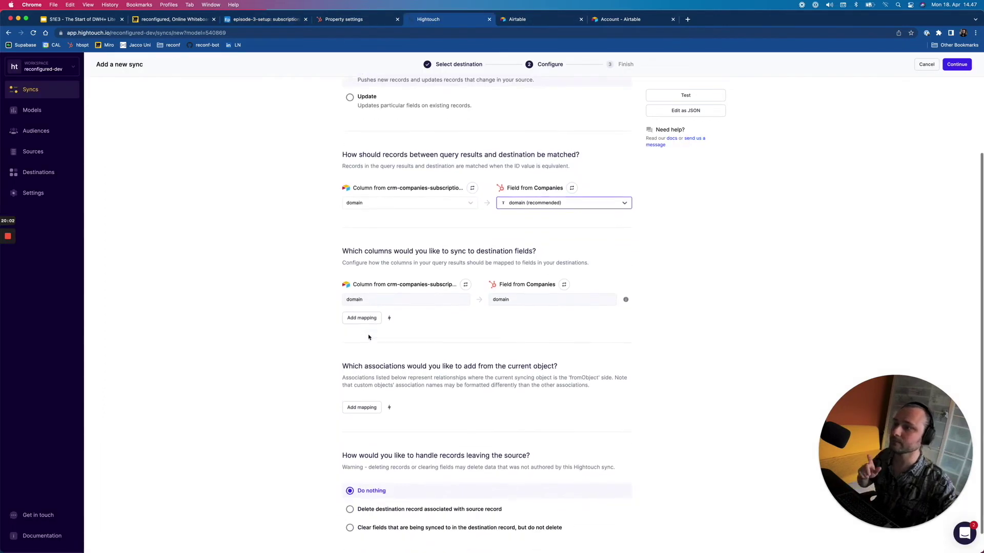
{"action": "left_click", "coordinate": [370, 296]}
{"action": "left_click", "coordinate": [410, 295]}
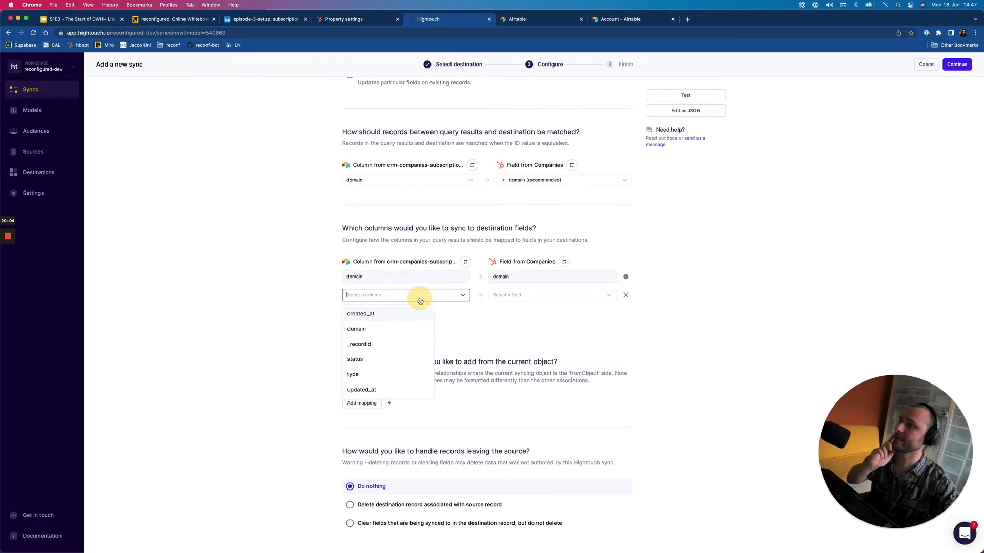
{"action": "type", "text": "su"}
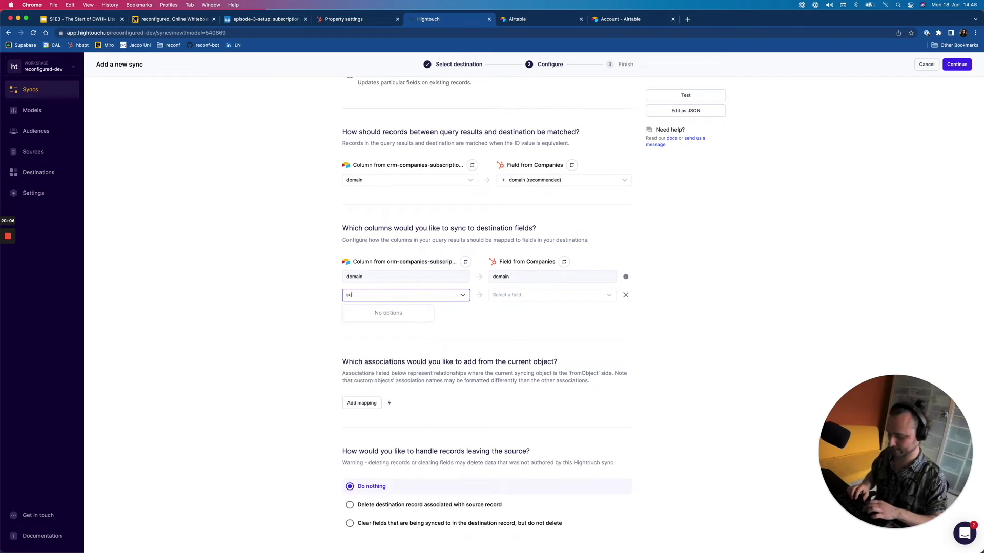
{"action": "type", "text": "bsc"}
{"action": "key", "text": "super+a"}
{"action": "key", "text": "BackSpace"}
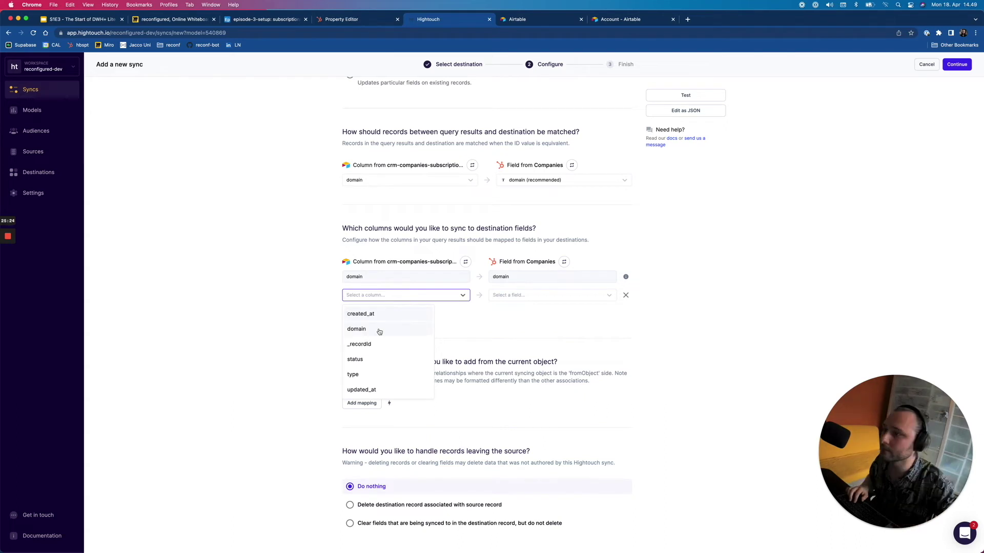
Map the model's status column to the subscription_status field of the HubSpot companies object
{"action": "left_click", "coordinate": [364, 360]}
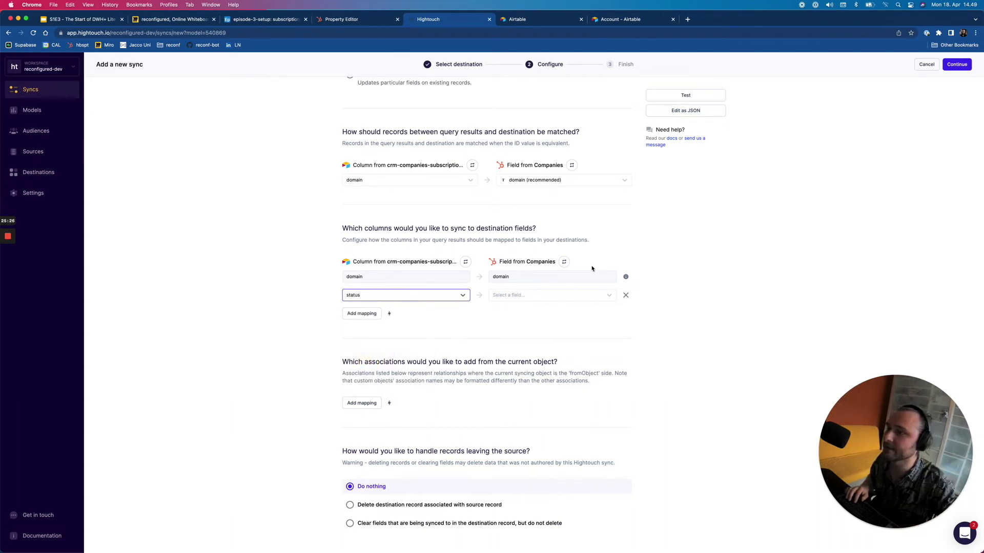
{"action": "left_click", "coordinate": [554, 295]}
{"action": "type", "text": "subscri"}
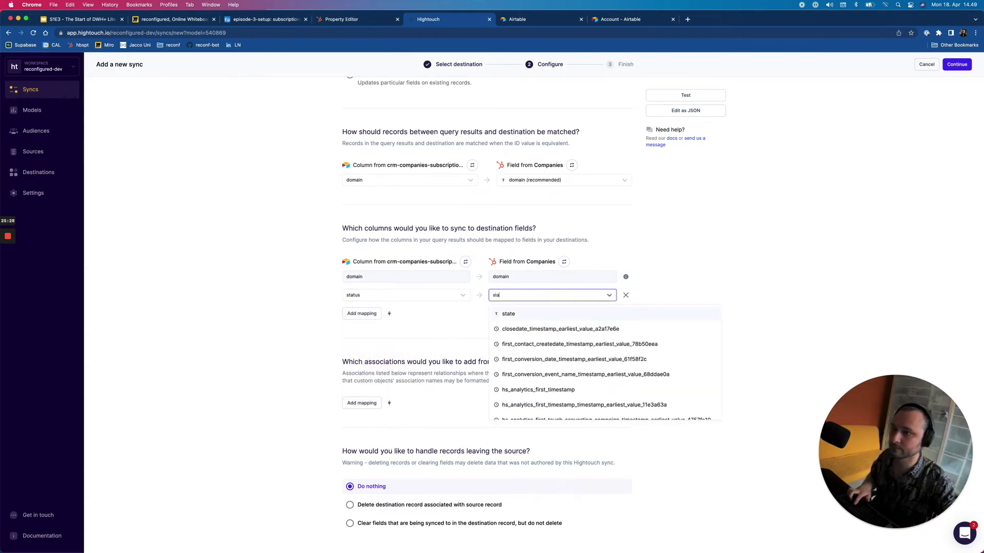
{"action": "type", "text": "ption"}
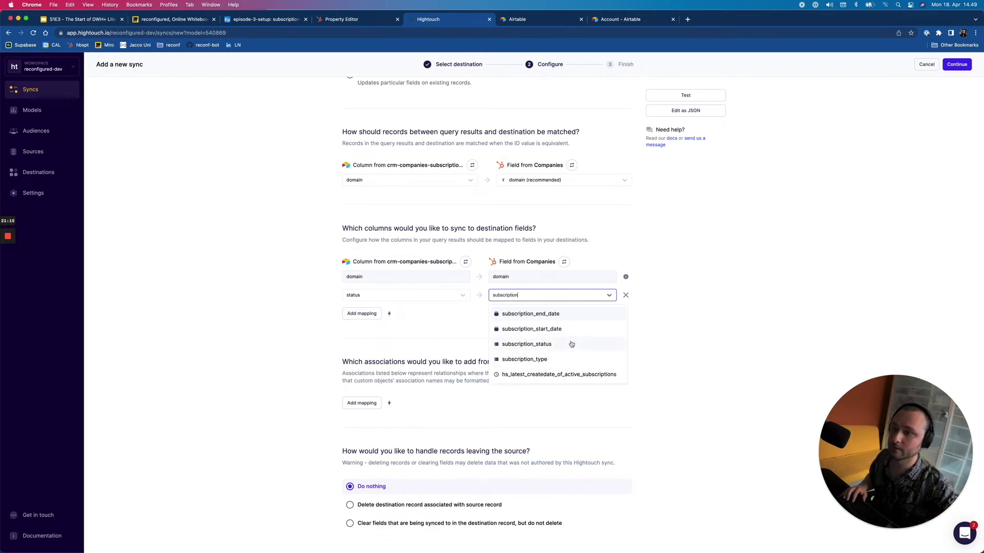
{"action": "left_click", "coordinate": [571, 343]}
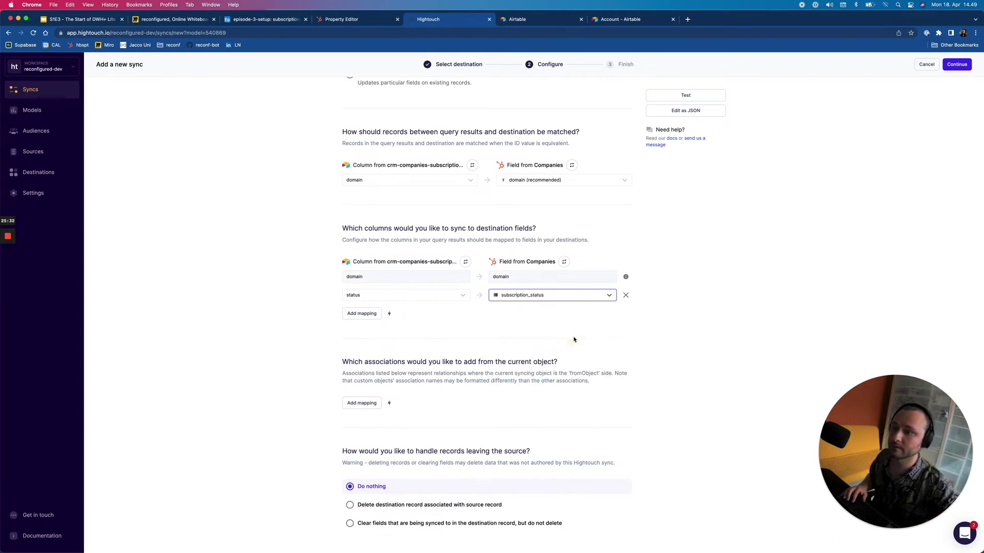
Add another mapping from the model's type column to the subscription_type field of the HubSpot companies object
{"action": "left_click", "coordinate": [363, 314]}
{"action": "left_click", "coordinate": [386, 314]}
{"action": "type", "text": "typ"}
{"action": "key", "text": "Return"}
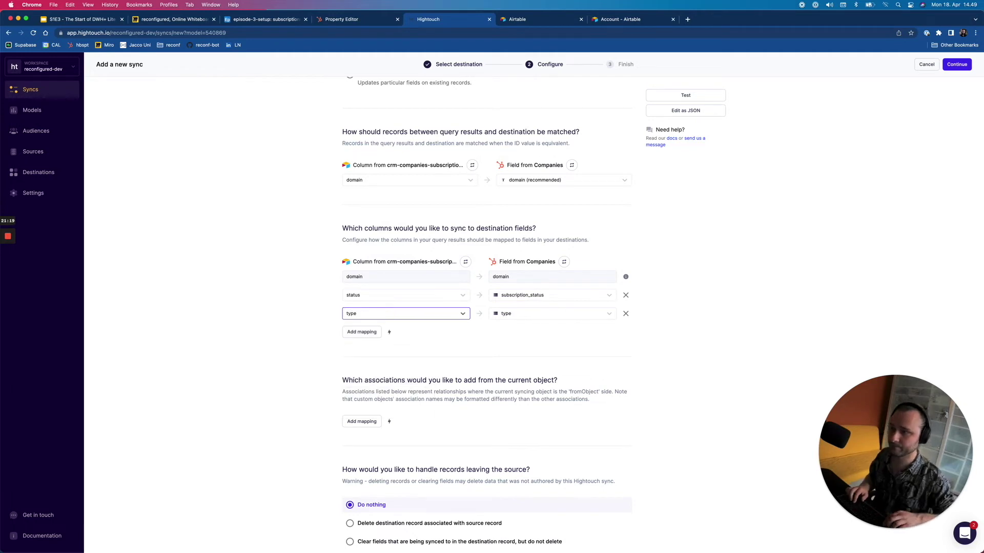
{"action": "left_click", "coordinate": [524, 313]}
{"action": "type", "text": "subsc"}
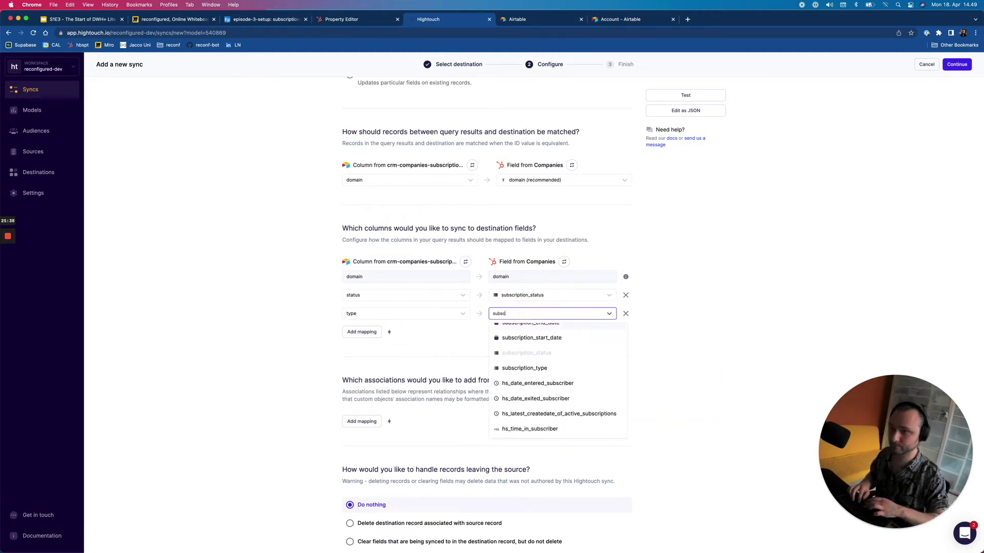
{"action": "left_click", "coordinate": [540, 369]}
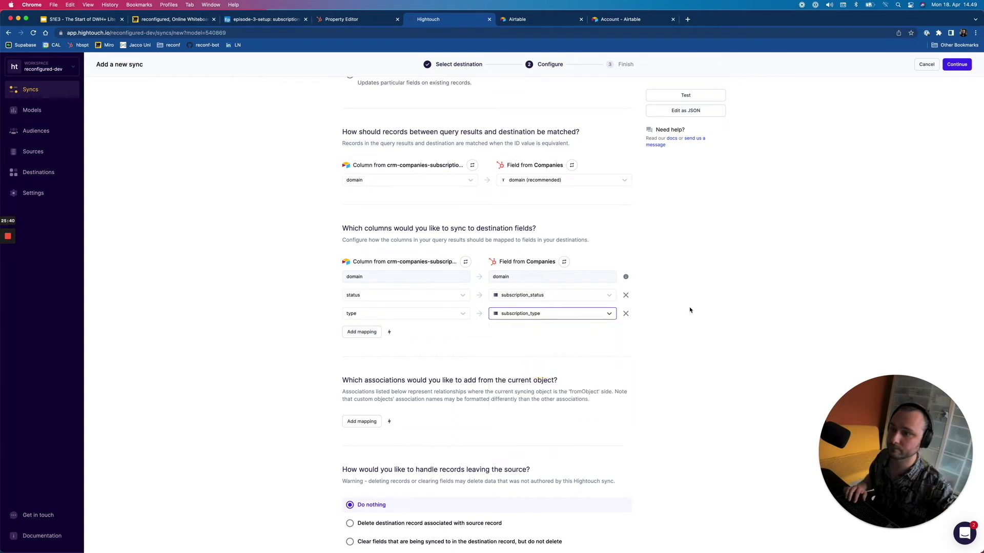
Finish creating the sync with an interval schedule of every 15 minutes, and run it manually
{"action": "scroll", "coordinate": [660, 276], "scroll_direction": "down", "scroll_amount": 2}
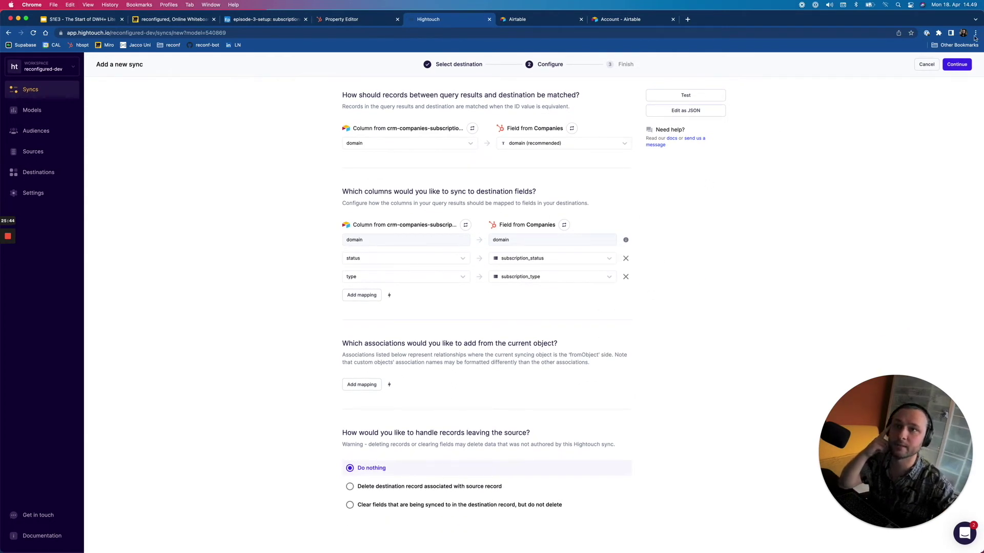
{"action": "left_click", "coordinate": [962, 64]}
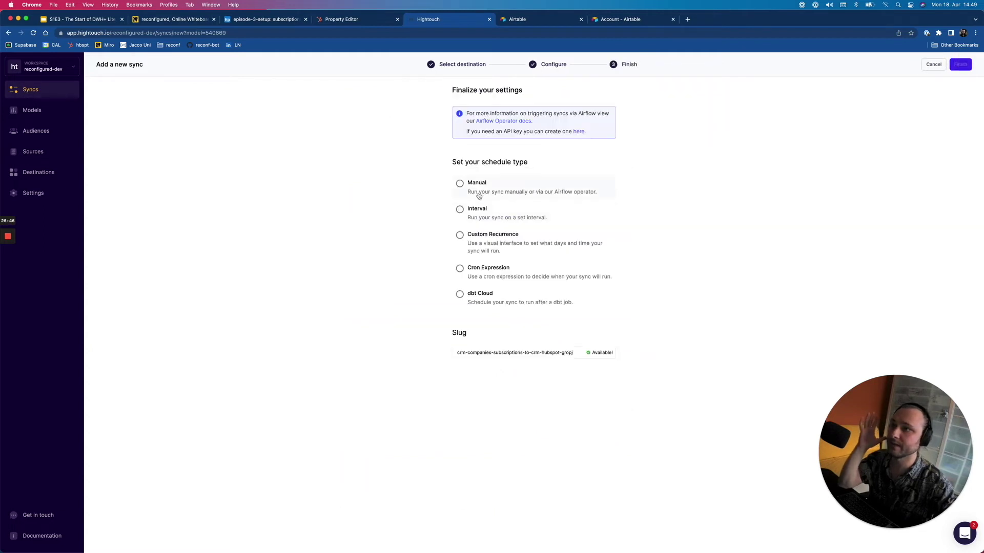
{"action": "left_click", "coordinate": [469, 210]}
{"action": "left_click", "coordinate": [490, 370]}
{"action": "left_click", "coordinate": [553, 371]}
{"action": "left_click", "coordinate": [536, 390]}
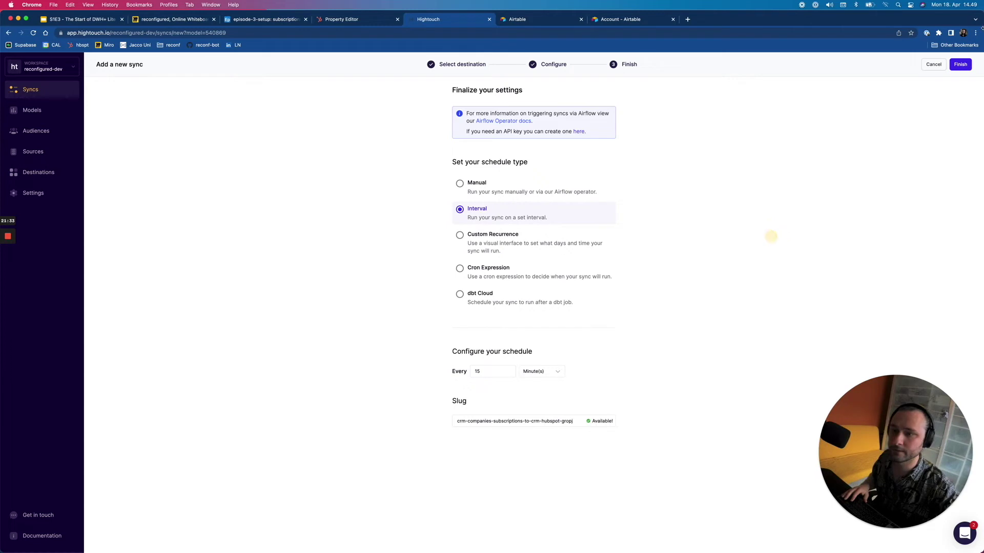
{"action": "left_click", "coordinate": [960, 65]}
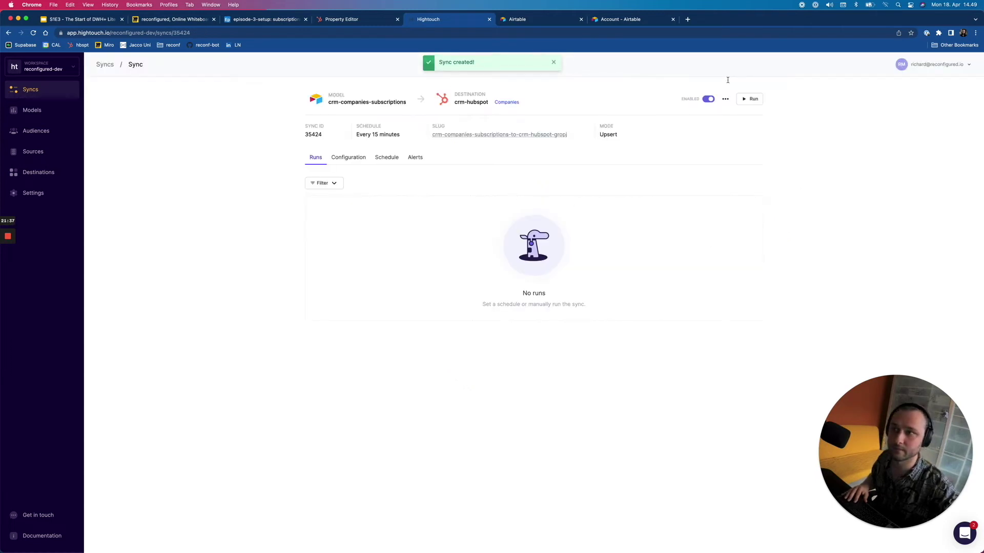
{"action": "left_click", "coordinate": [757, 98]}
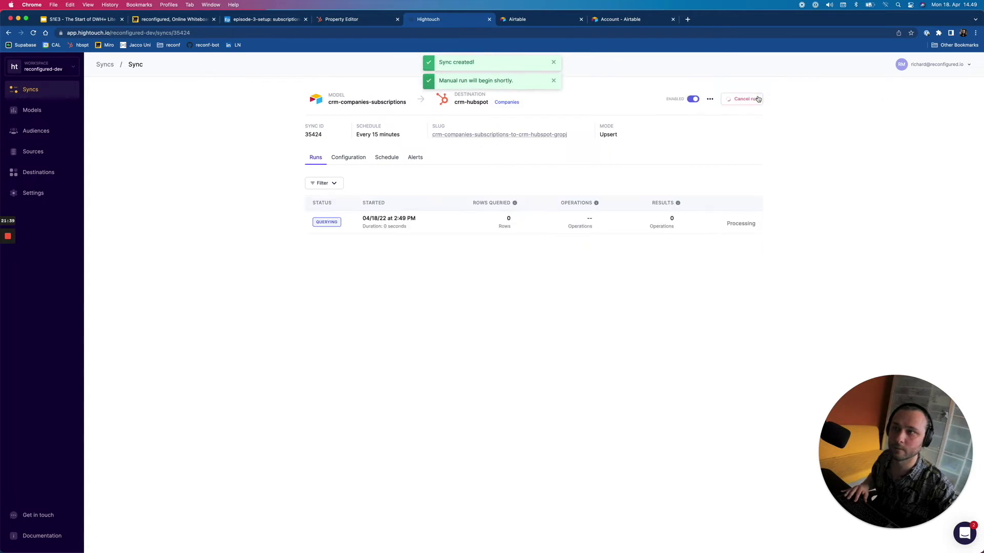
Switch to HubSpot, open the Reconfigured company's full property list and search it for "subscription" to check the synced values
{"action": "left_click", "coordinate": [330, 20]}
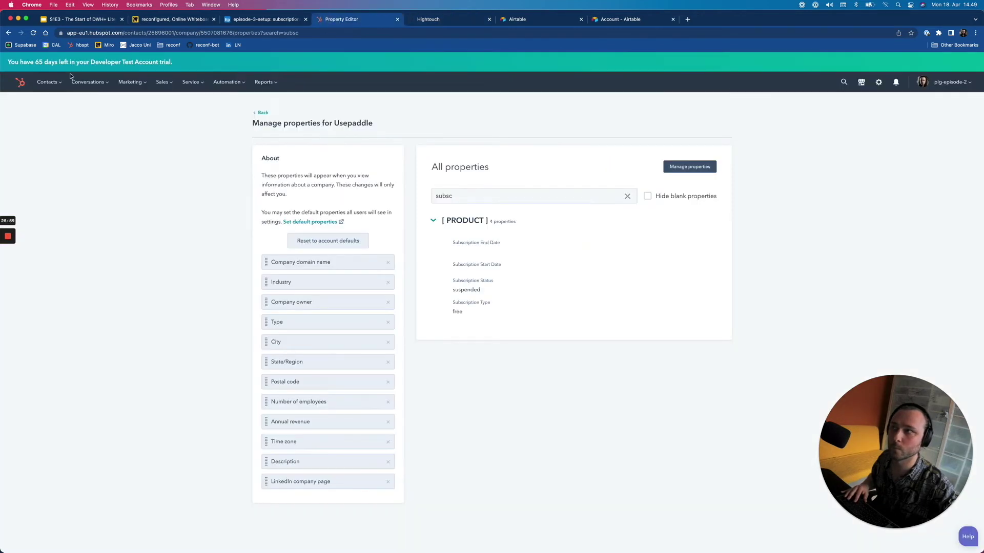
{"action": "left_click", "coordinate": [47, 82]}
{"action": "left_click", "coordinate": [64, 122]}
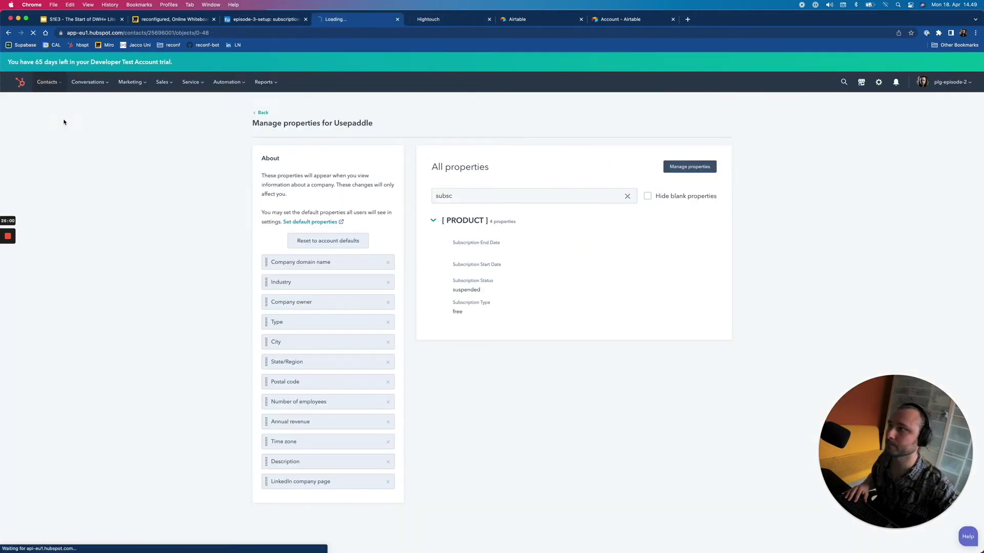
{"action": "left_click", "coordinate": [52, 86]}
{"action": "left_click", "coordinate": [49, 122]}
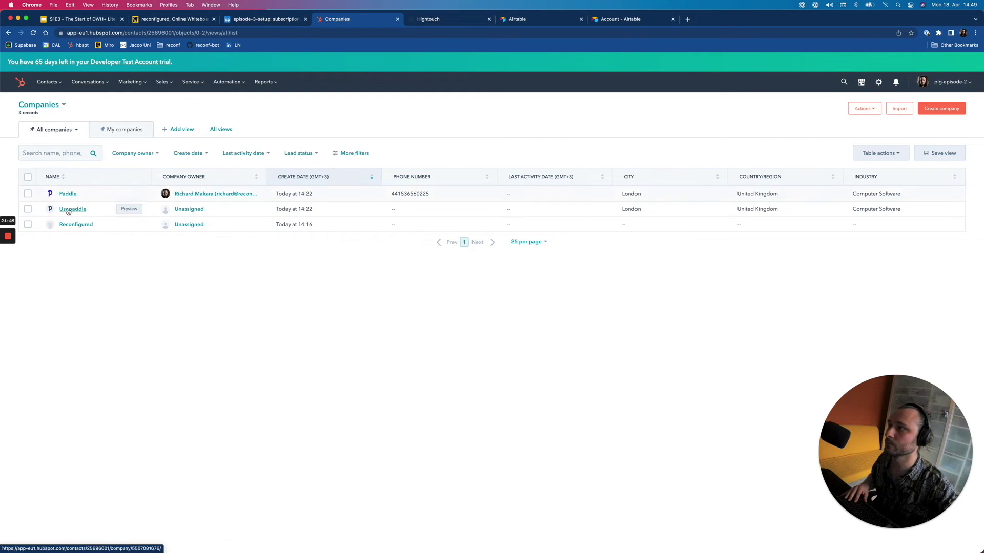
{"action": "left_click", "coordinate": [76, 224]}
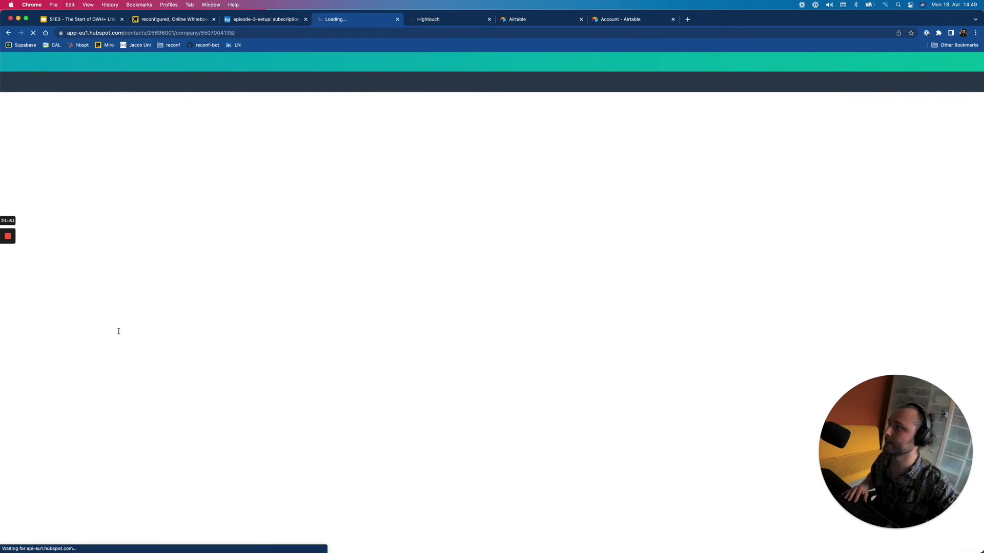
{"action": "left_click", "coordinate": [62, 495]}
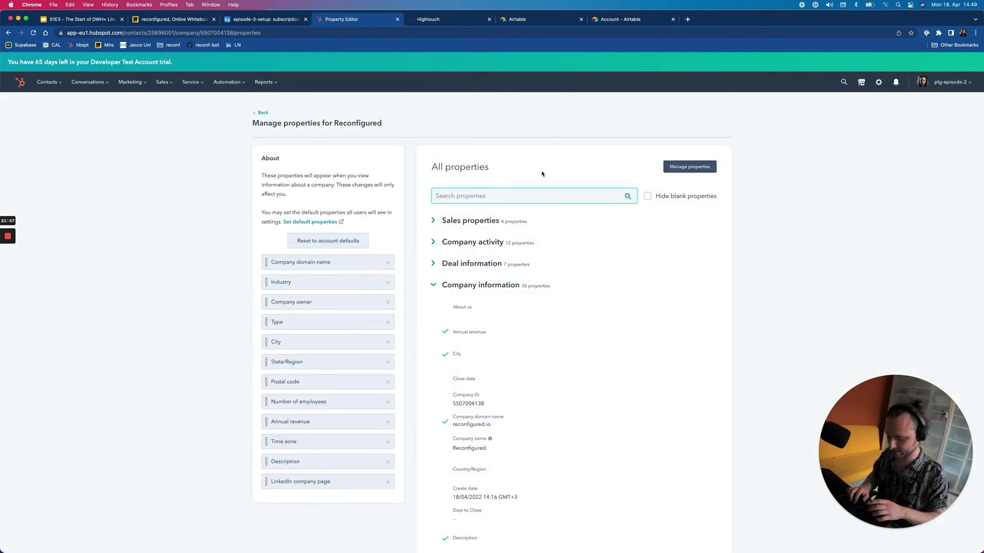
{"action": "type", "text": "subscripti"}
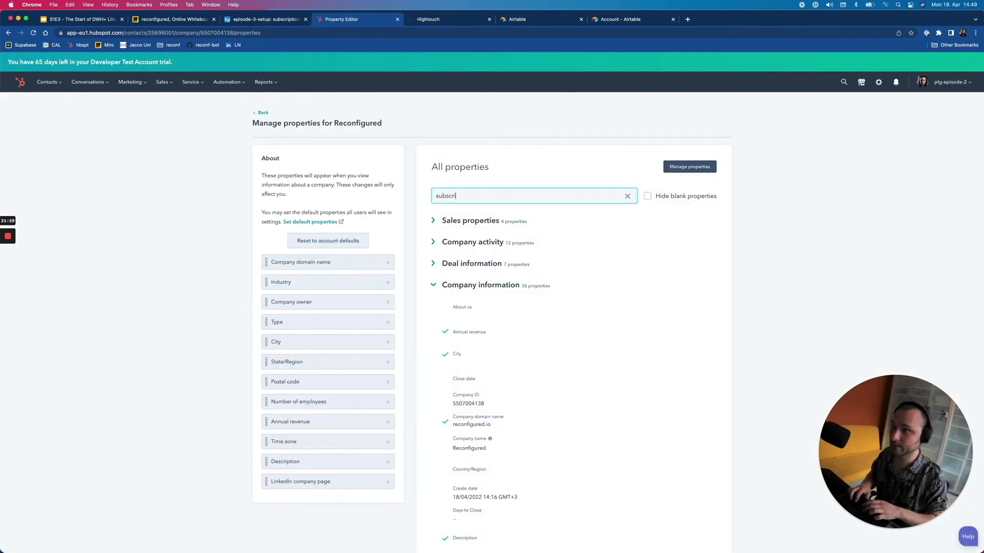
{"action": "type", "text": "on"}
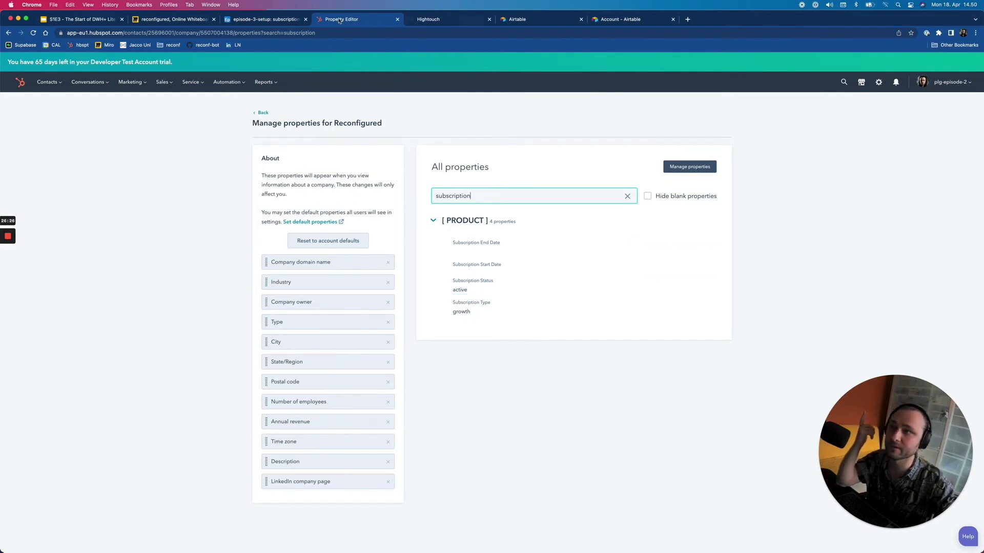
Create a contact-based active list named "Churned Clients" in the HubSpot lists section and proceed to its filters
{"action": "left_click", "coordinate": [47, 82]}
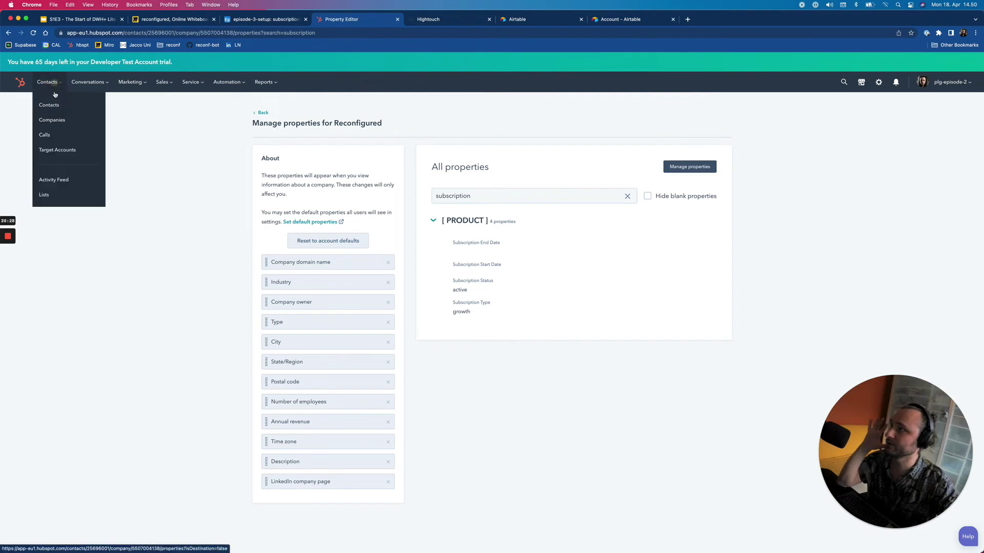
{"action": "left_click", "coordinate": [80, 194]}
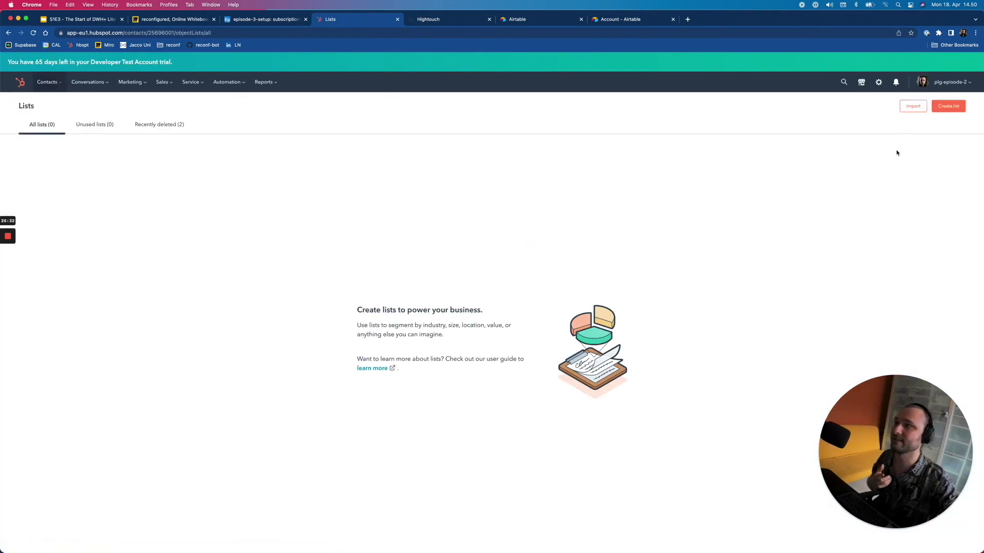
{"action": "left_click", "coordinate": [945, 115]}
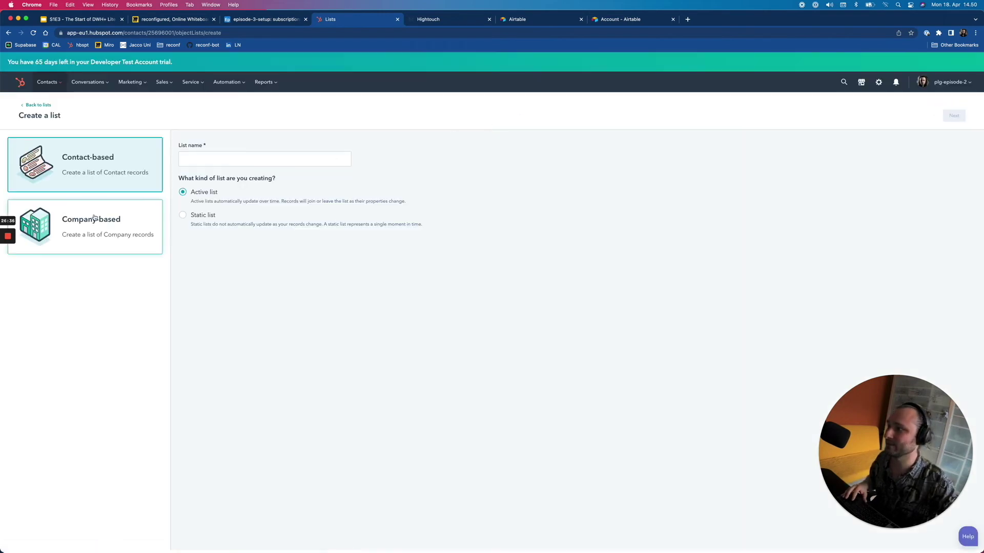
{"action": "left_click", "coordinate": [251, 158]}
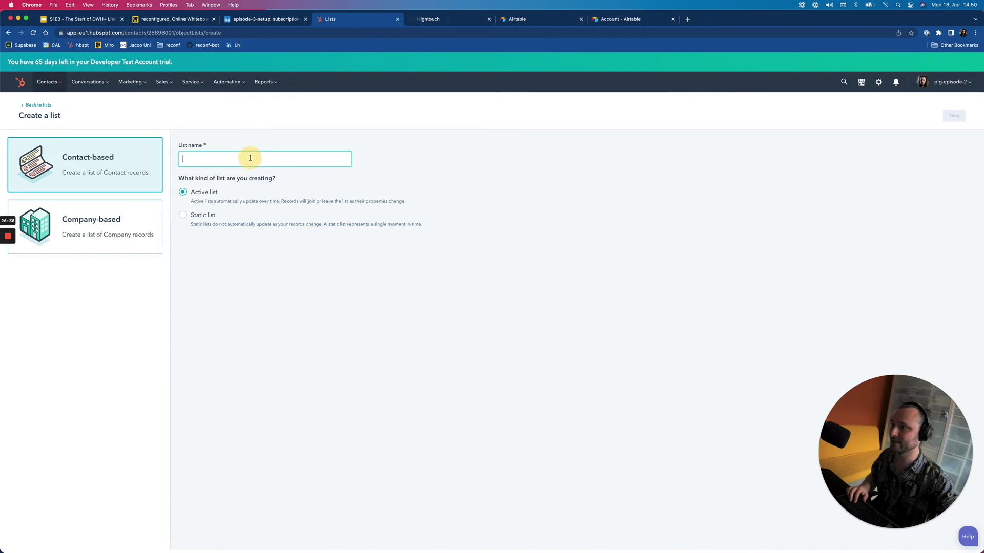
{"action": "type", "text": "Churned Clients"}
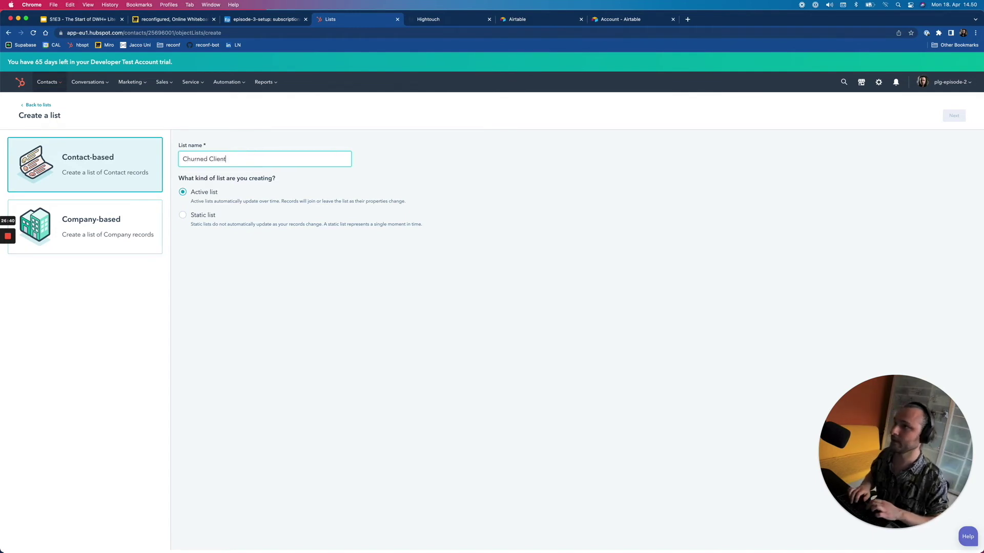
{"action": "left_click", "coordinate": [502, 281]}
{"action": "left_click", "coordinate": [953, 115]}
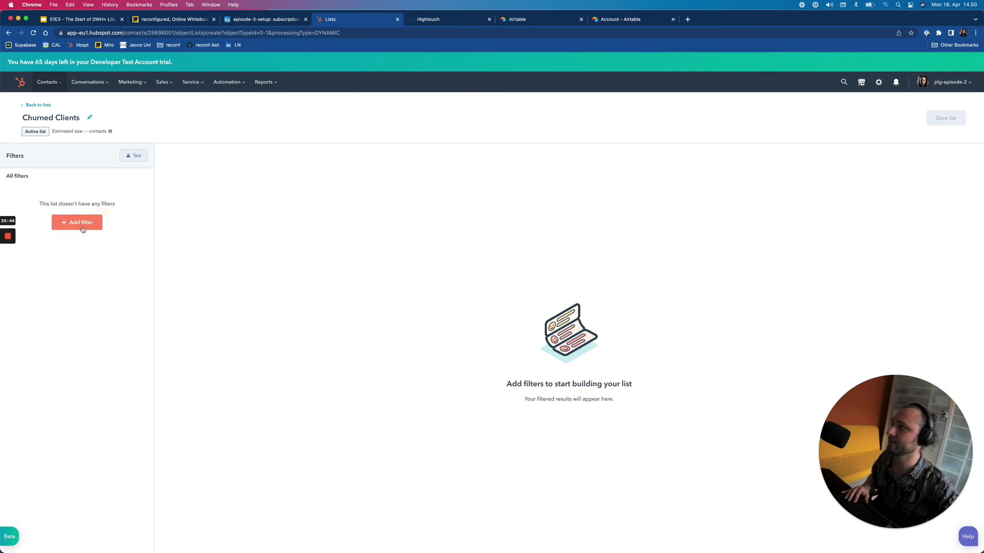
Add a filter on the associated company's properties so that Subscription Status is any of churned
{"action": "left_click", "coordinate": [93, 222]}
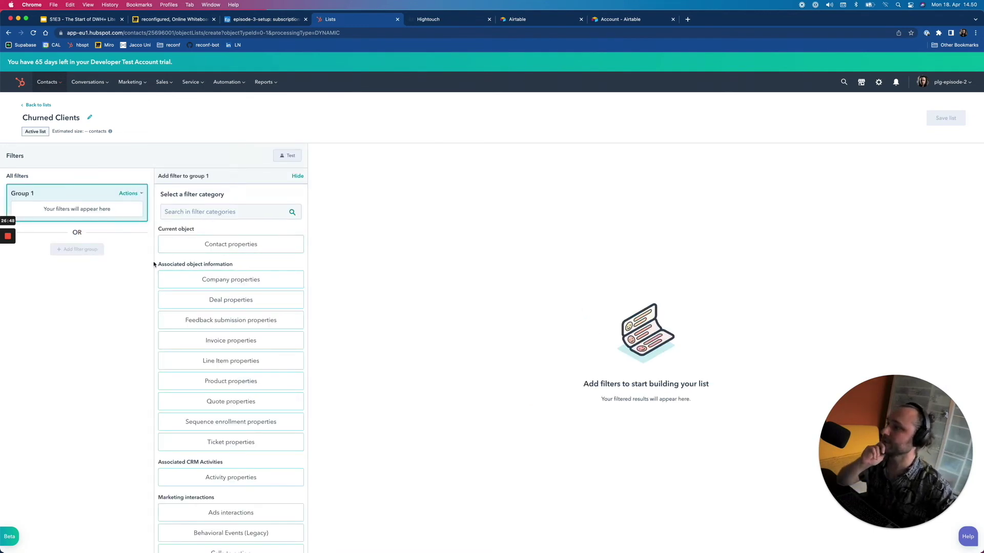
{"action": "left_click_drag", "start_coordinate": [158, 265], "coordinate": [239, 265]}
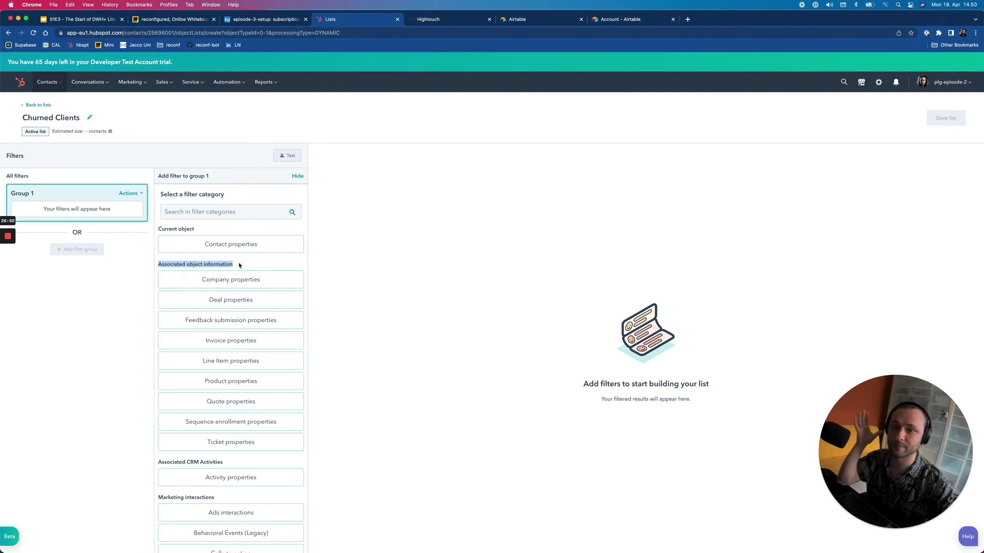
{"action": "left_click", "coordinate": [239, 264]}
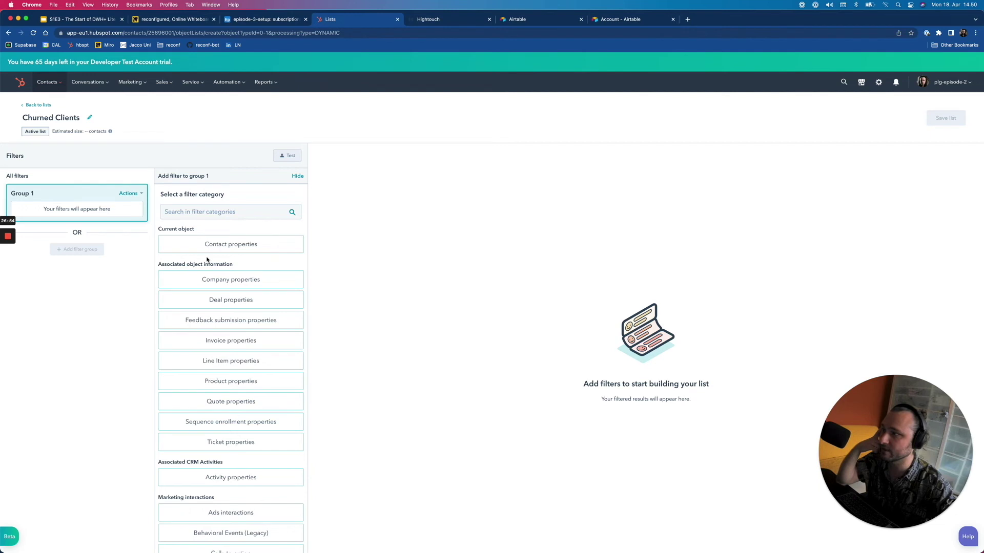
{"action": "left_click", "coordinate": [248, 288]}
{"action": "left_click", "coordinate": [224, 248]}
{"action": "type", "text": "bsc"}
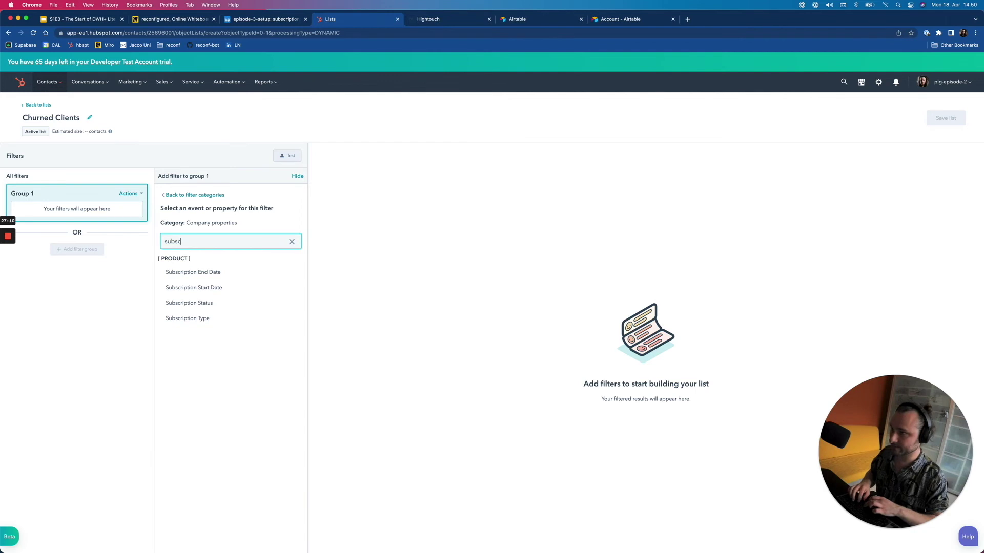
{"action": "left_click", "coordinate": [204, 303]}
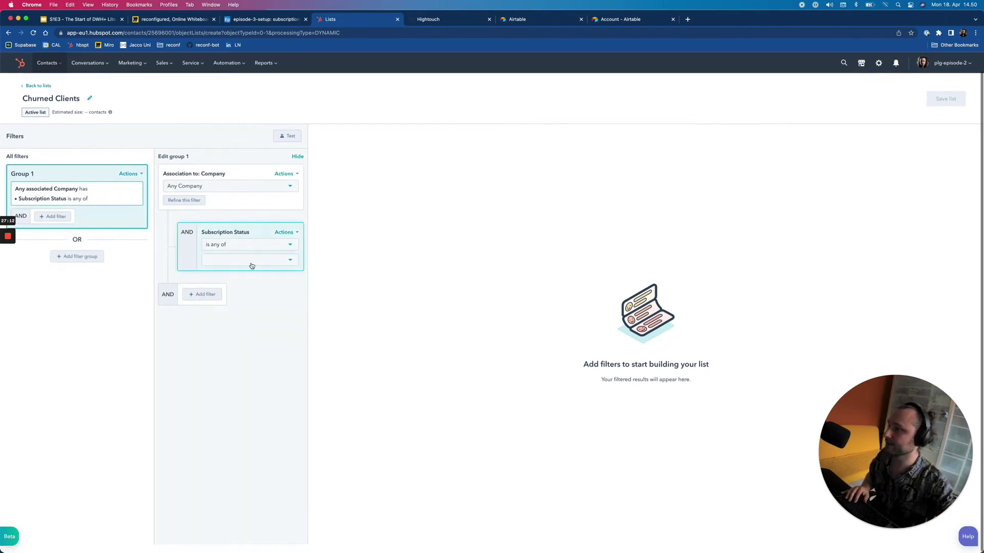
{"action": "left_click", "coordinate": [234, 266]}
{"action": "left_click", "coordinate": [231, 308]}
{"action": "left_click", "coordinate": [205, 347]}
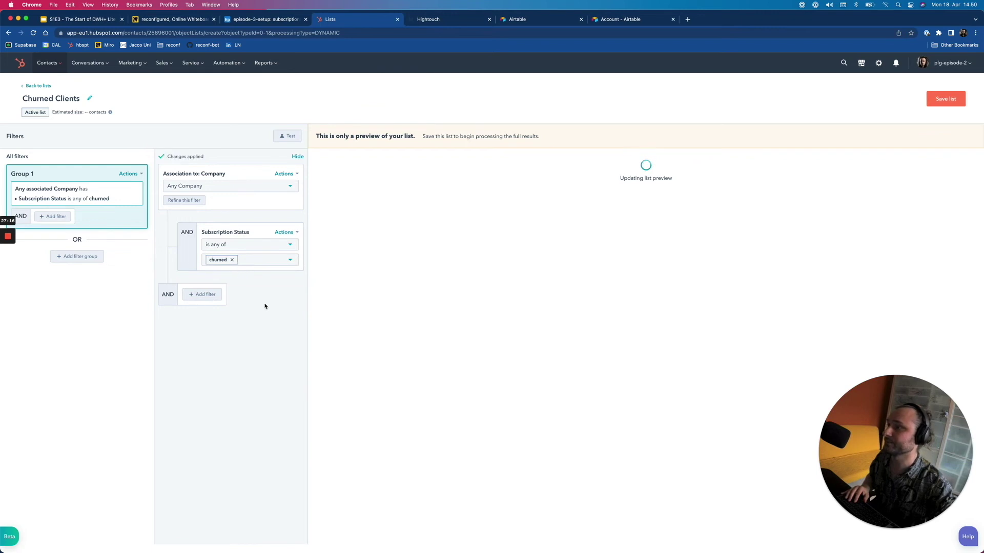
Start another company-properties filter in group 1 and rename the list to "Churned Clients Enterprise"
{"action": "left_click", "coordinate": [201, 294]}
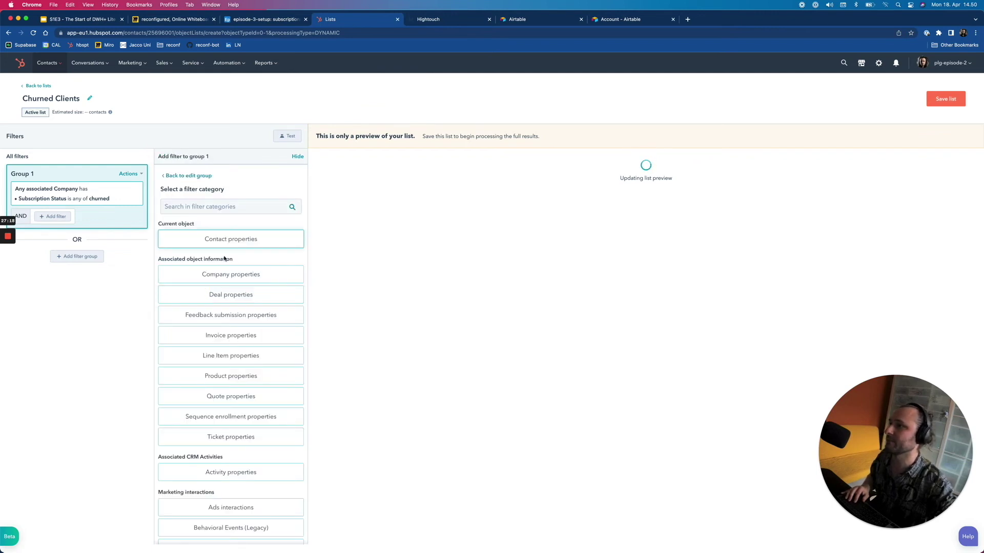
{"action": "left_click", "coordinate": [216, 275]}
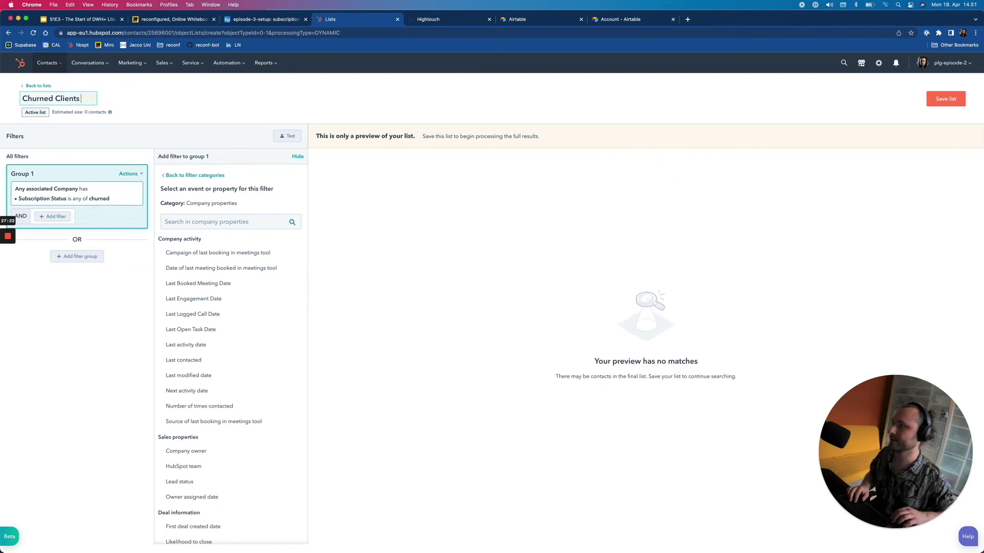
{"action": "type", "text": "(L)"}
{"action": "key", "text": "BackSpace"}
{"action": "key", "text": "BackSpace"}
{"action": "key", "text": "BackSpace"}
{"action": "key", "text": "BackSpace"}
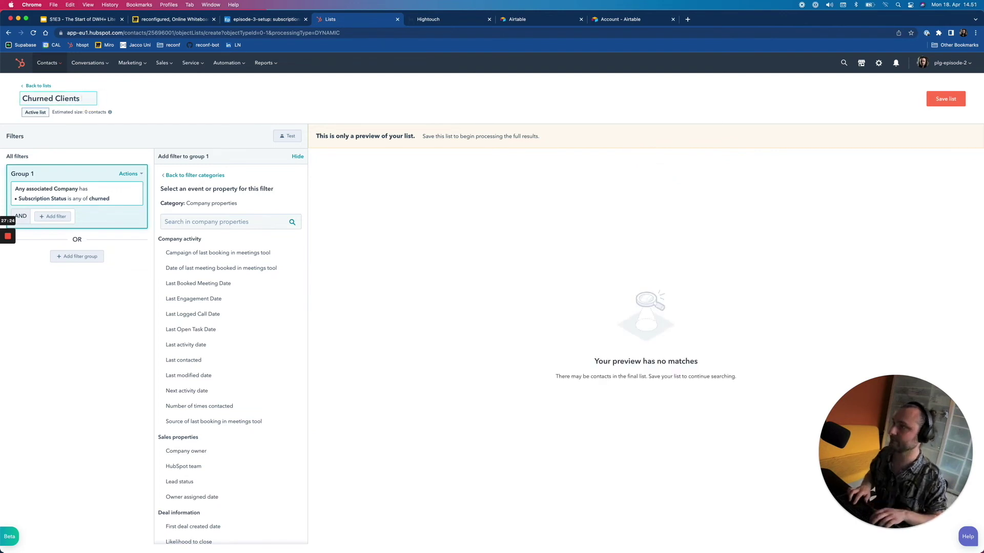
{"action": "type", "text": "Enterprise"}
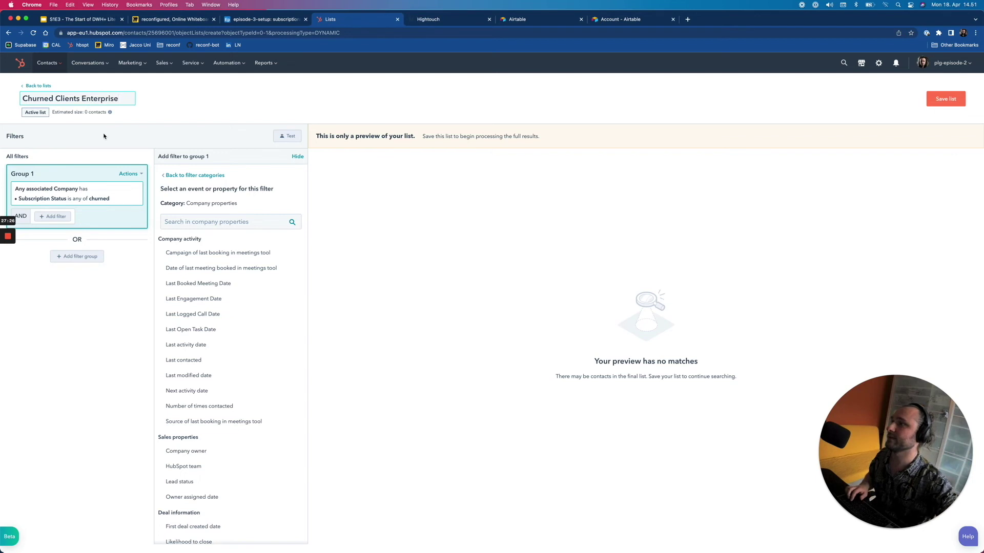
Set the additional company filter to Subscription Type is any of enterprise, and save the list
{"action": "left_click", "coordinate": [227, 222]}
{"action": "type", "text": "subscri"}
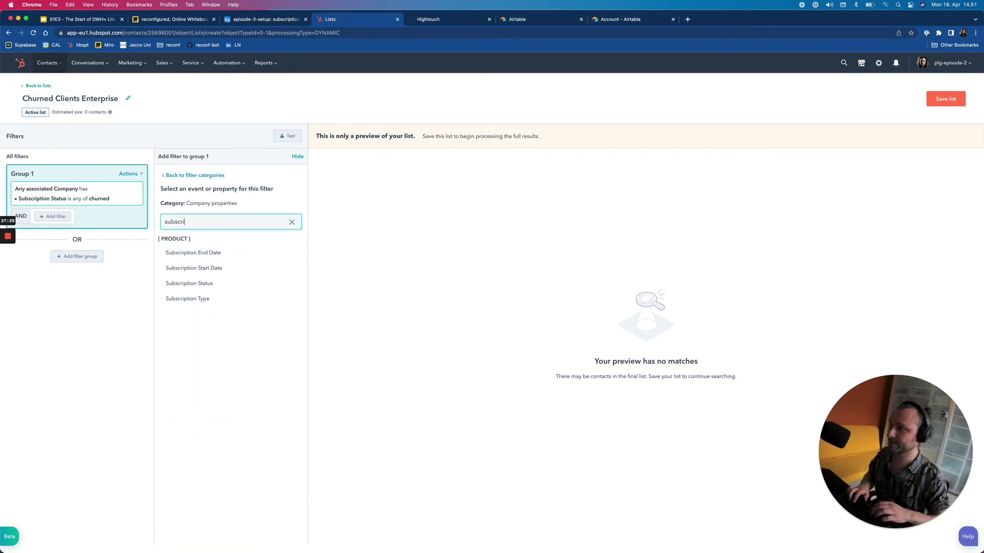
{"action": "left_click", "coordinate": [226, 299]}
{"action": "left_click", "coordinate": [234, 319]}
{"action": "left_click", "coordinate": [233, 385]}
{"action": "left_click", "coordinate": [207, 429]}
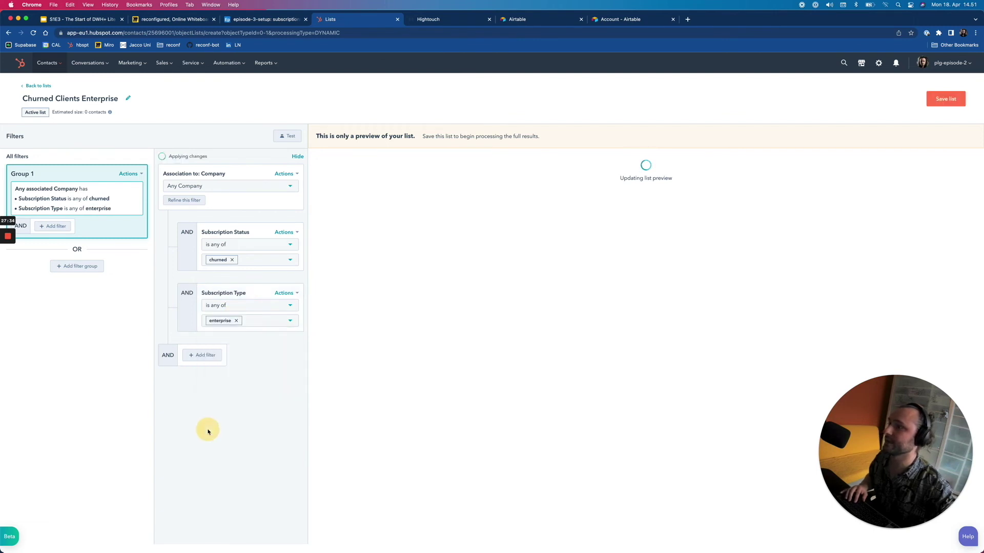
{"action": "left_click", "coordinate": [946, 98]}
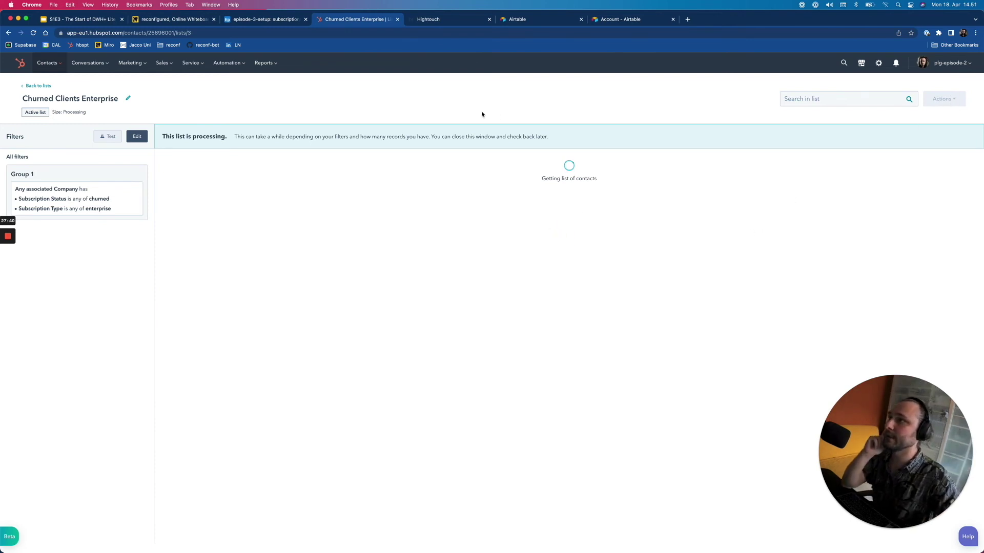
Switch to Airtable's subscriptions table and add a record with the domain paddle.com
{"action": "left_click", "coordinate": [264, 19]}
{"action": "left_click", "coordinate": [288, 188]}
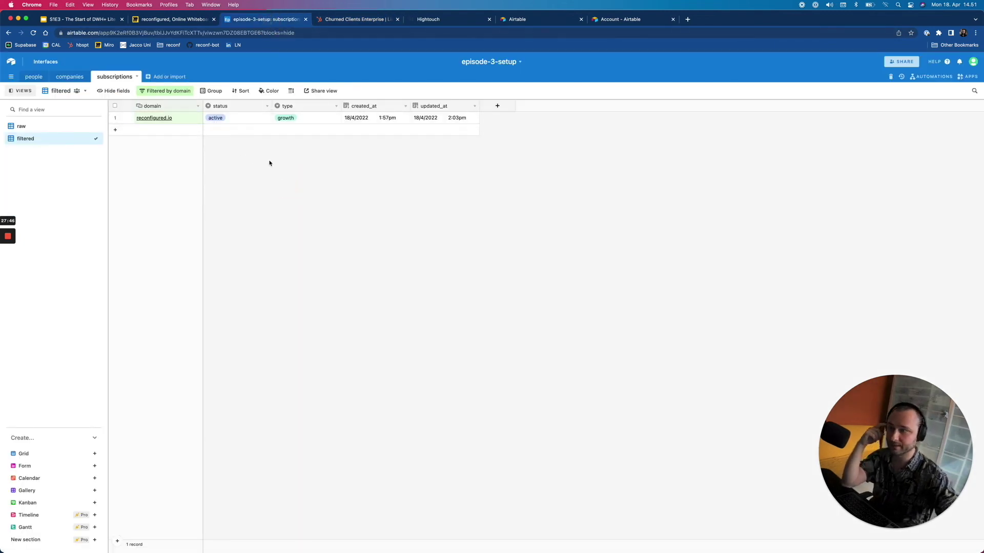
{"action": "left_click", "coordinate": [169, 135]}
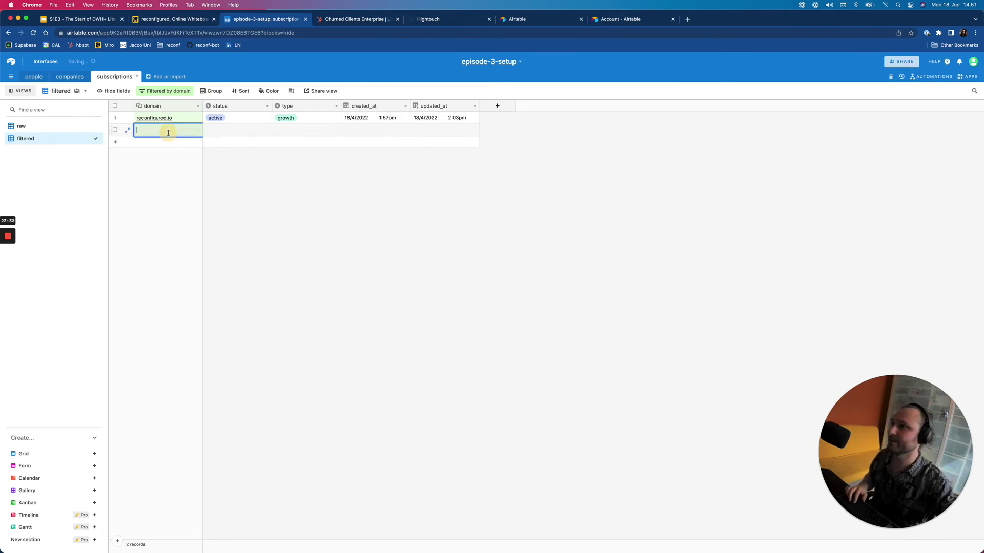
{"action": "type", "text": "paddle.com"}
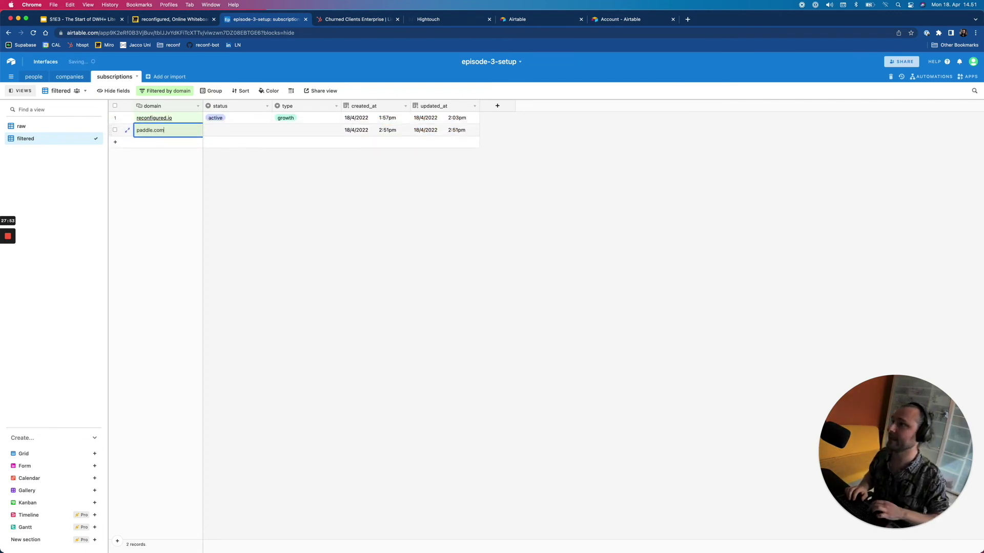
{"action": "key", "text": "Return"}
Set the paddle.com record's status to churned and its type to enterprise
{"action": "left_click", "coordinate": [238, 130]}
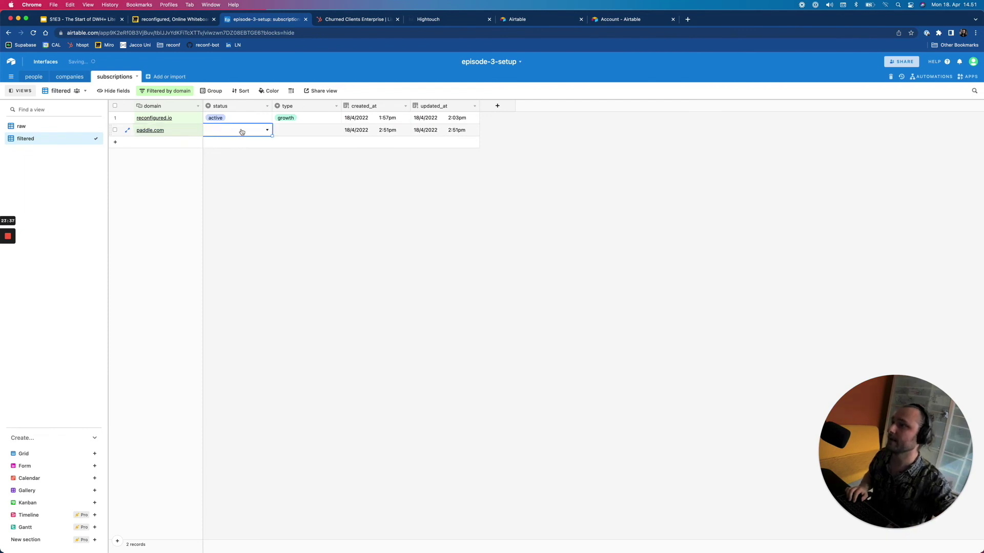
{"action": "left_click", "coordinate": [267, 131]}
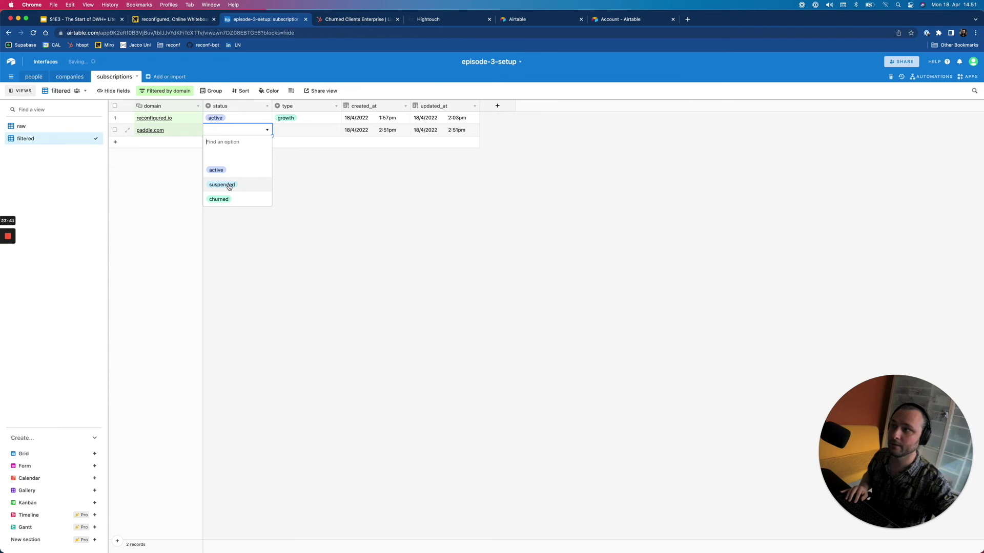
{"action": "left_click", "coordinate": [221, 199]}
{"action": "left_click", "coordinate": [312, 134]}
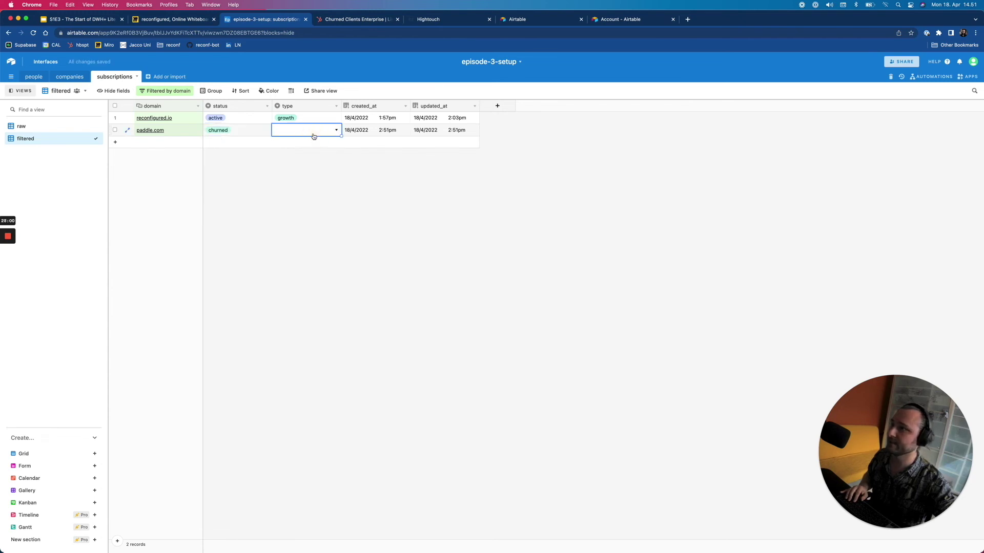
{"action": "left_click", "coordinate": [336, 132]}
{"action": "left_click", "coordinate": [297, 212]}
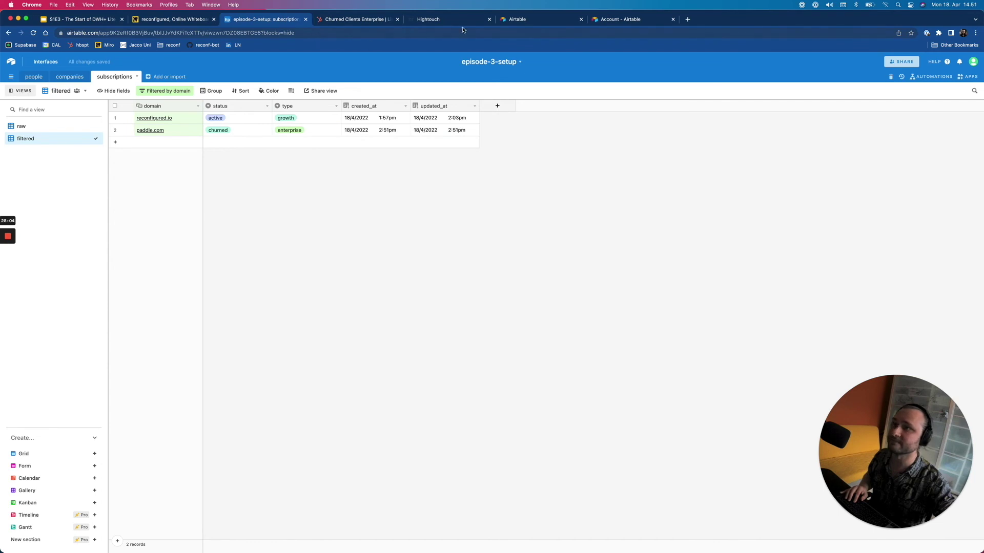
Switch to Hightouch, run the crm-companies-subscriptions sync manually, and open the new run's details
{"action": "left_click", "coordinate": [439, 20]}
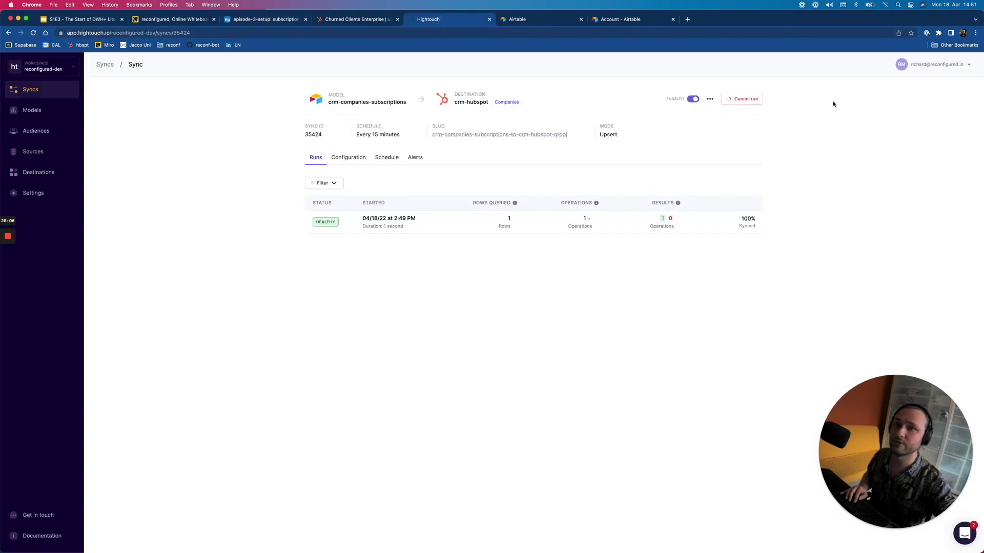
{"action": "left_click", "coordinate": [753, 99]}
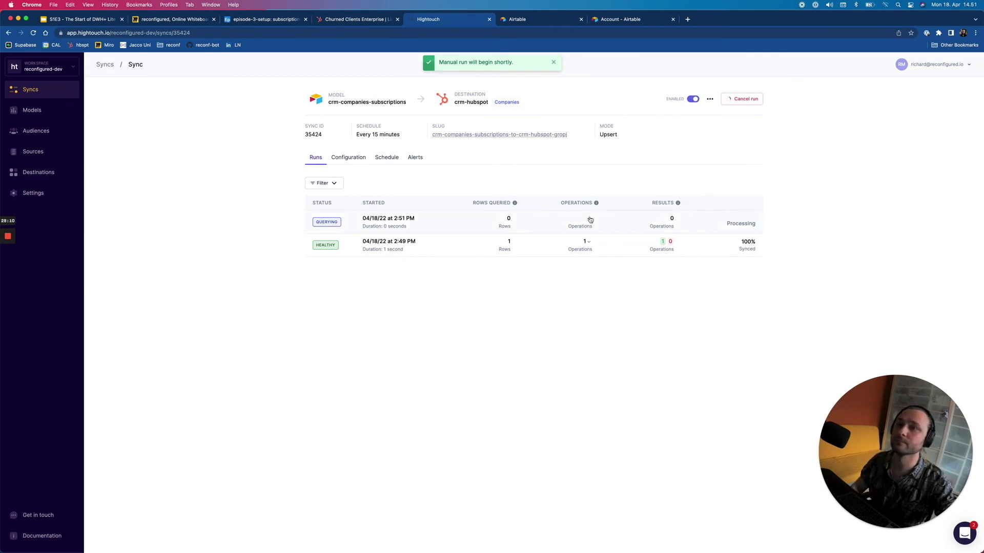
{"action": "left_click", "coordinate": [613, 220]}
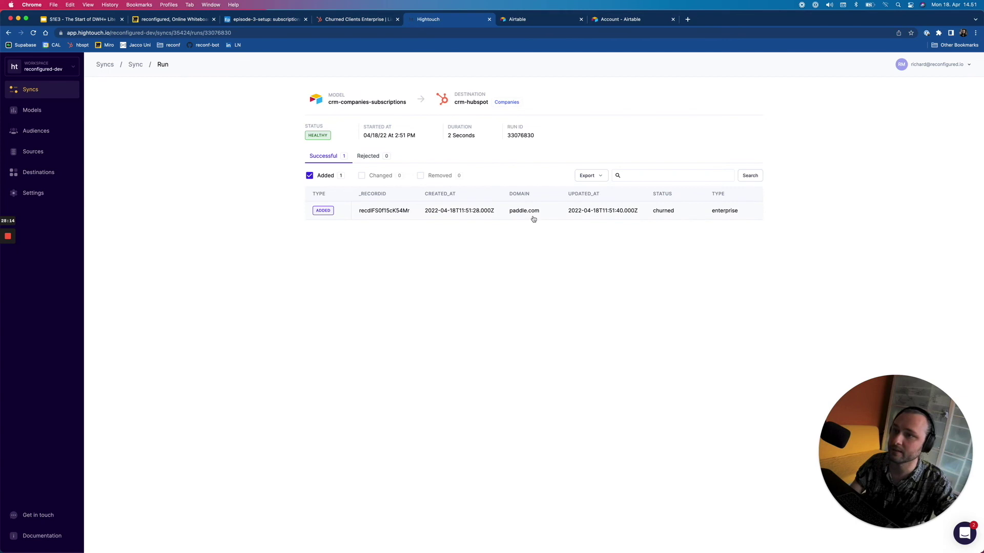
Switch back to HubSpot and reopen the Churned Clients Enterprise list from the lists overview to check its contacts
{"action": "left_click", "coordinate": [341, 21]}
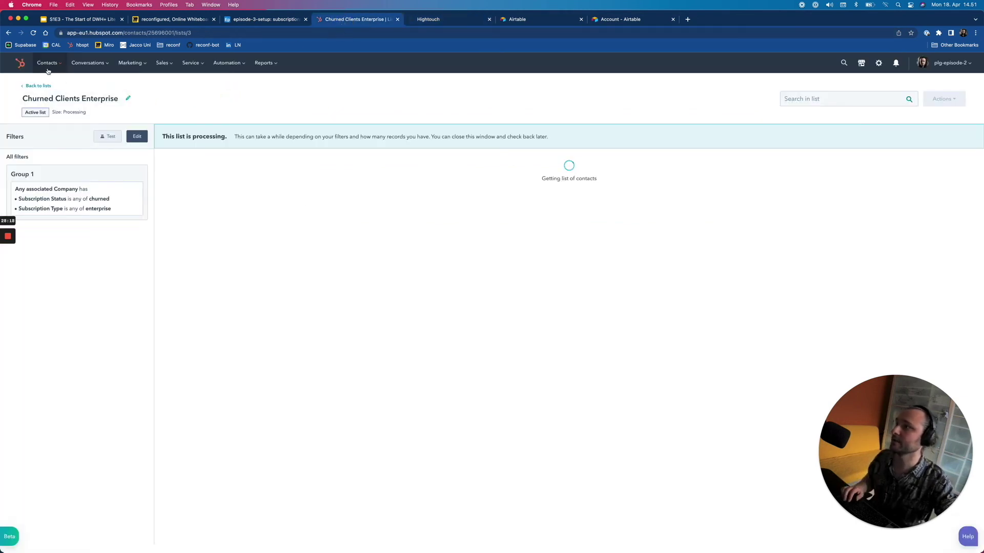
{"action": "left_click", "coordinate": [39, 86]}
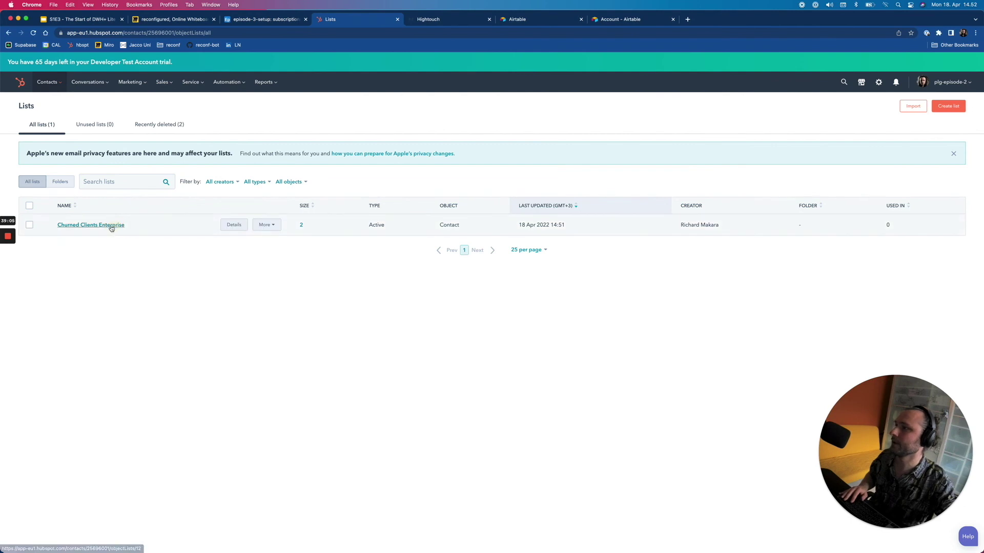
{"action": "left_click", "coordinate": [111, 226]}
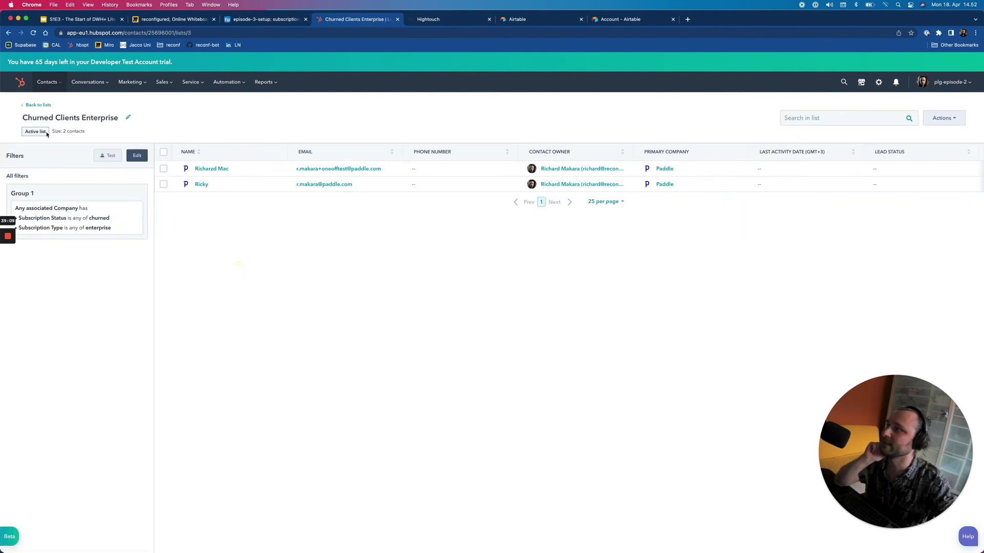
{"action": "left_click_drag", "start_coordinate": [23, 115], "coordinate": [124, 118]}
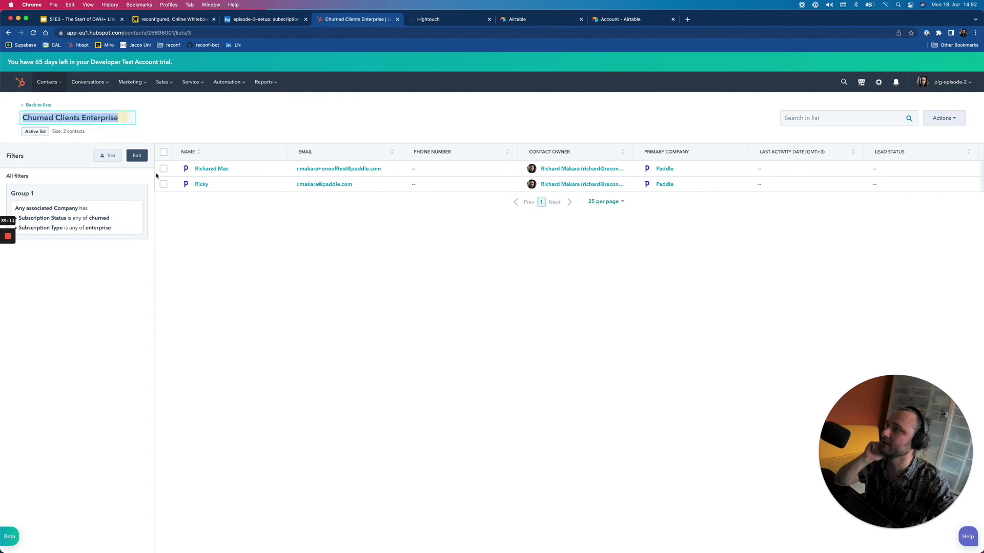
{"action": "left_click", "coordinate": [228, 334]}
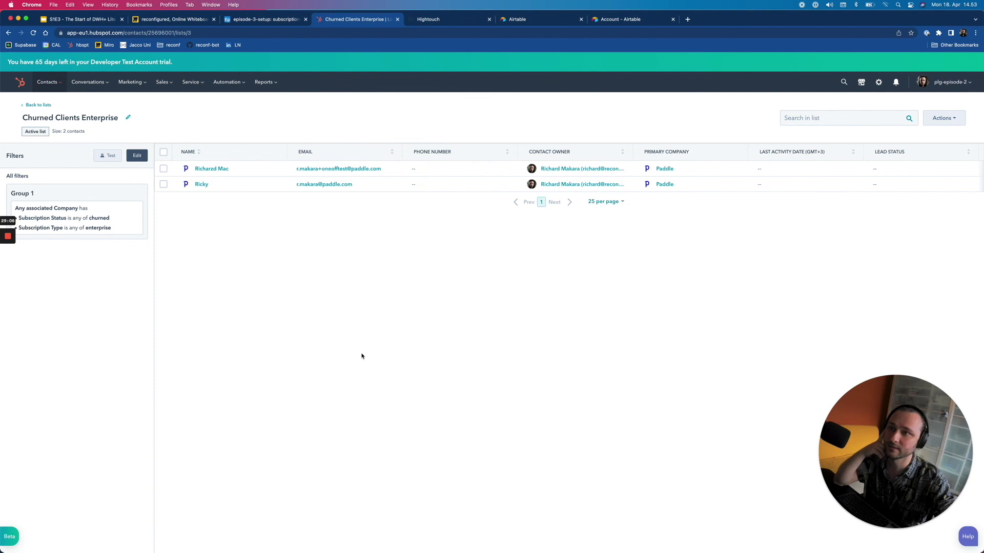
{"action": "mouse_move", "coordinate": [5, 235]}
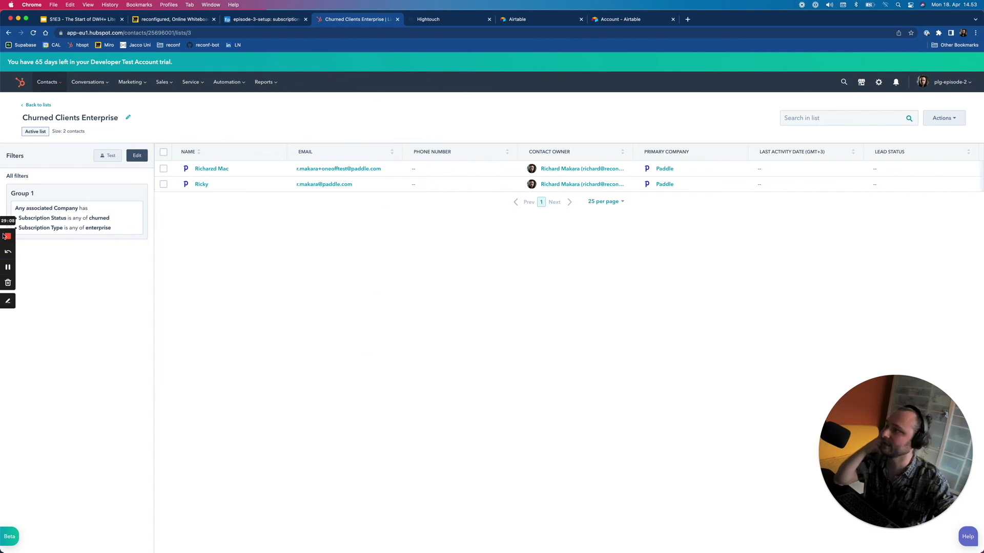
Switch to Google Slides to review each of today's goals on the Actionable Data Warehouse Lite slide, and return to HubSpot's Churned Clients Enterprise list
{"action": "left_click", "coordinate": [312, 335]}
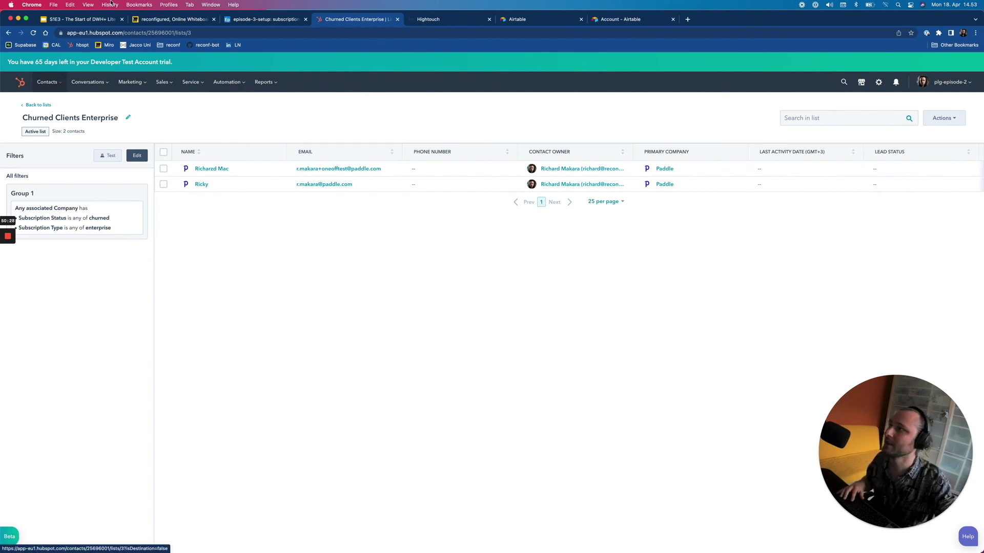
{"action": "left_click", "coordinate": [82, 19]}
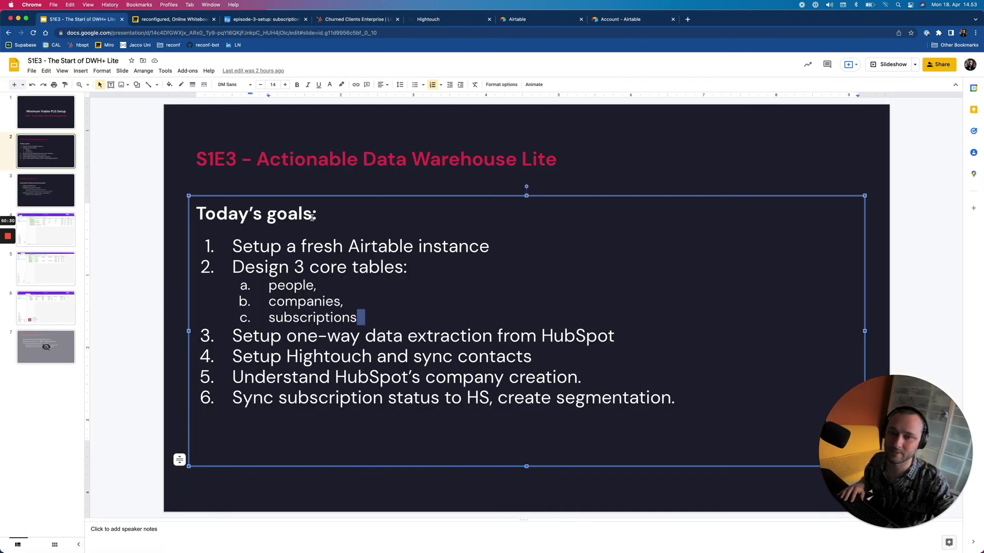
{"action": "left_click", "coordinate": [143, 167]}
{"action": "left_click", "coordinate": [305, 266]}
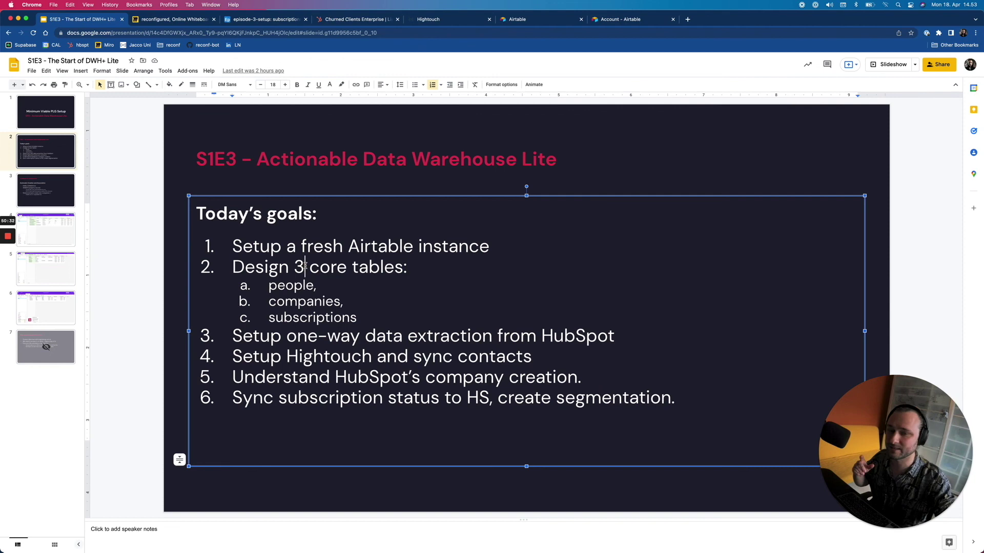
{"action": "triple_click", "coordinate": [312, 248]}
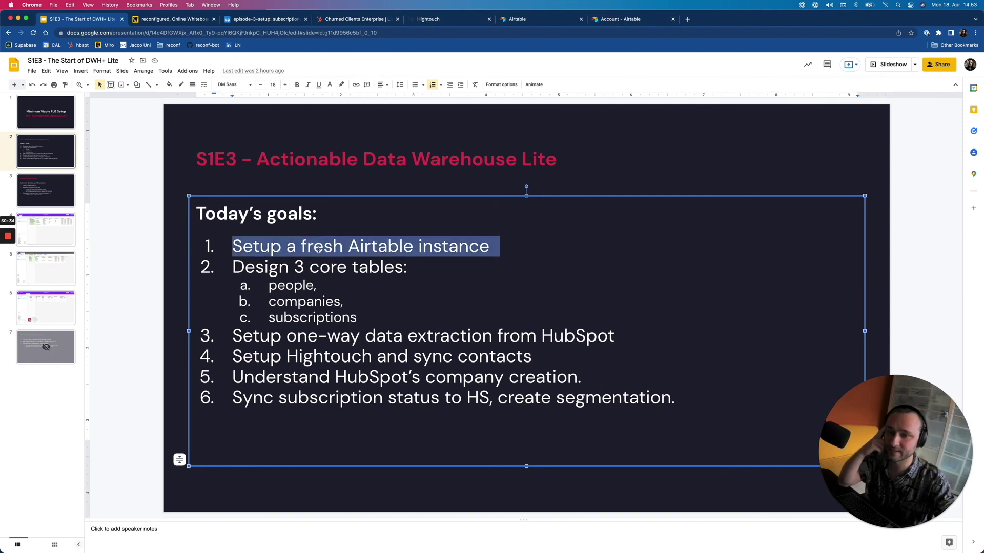
{"action": "triple_click", "coordinate": [306, 301]}
{"action": "left_click", "coordinate": [395, 336]}
{"action": "triple_click", "coordinate": [396, 337]}
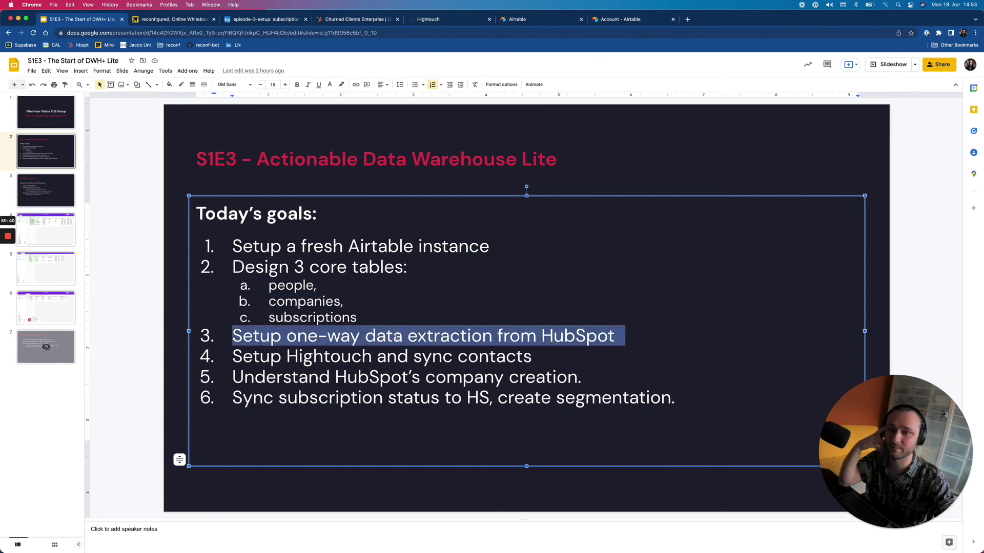
{"action": "triple_click", "coordinate": [429, 359]}
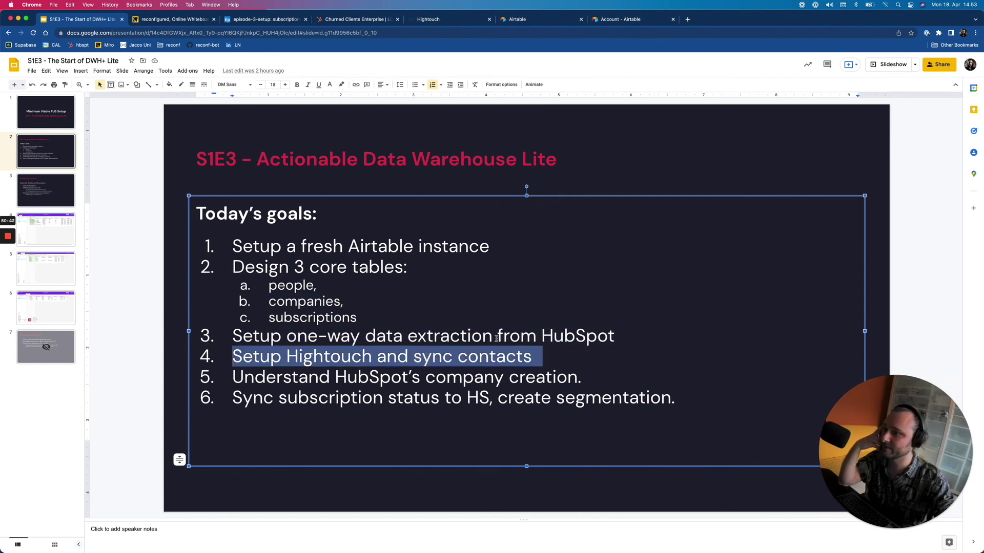
{"action": "triple_click", "coordinate": [550, 378]}
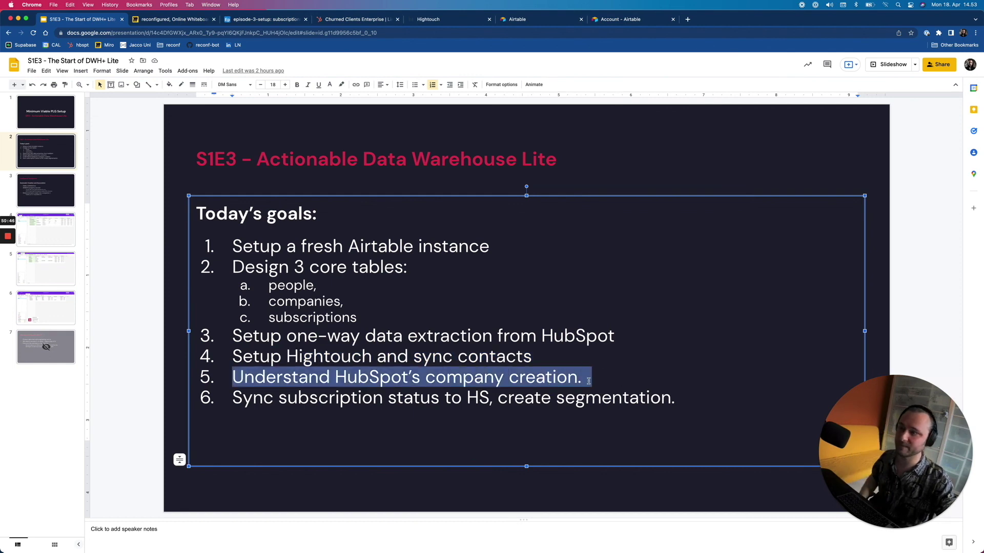
{"action": "triple_click", "coordinate": [592, 398]}
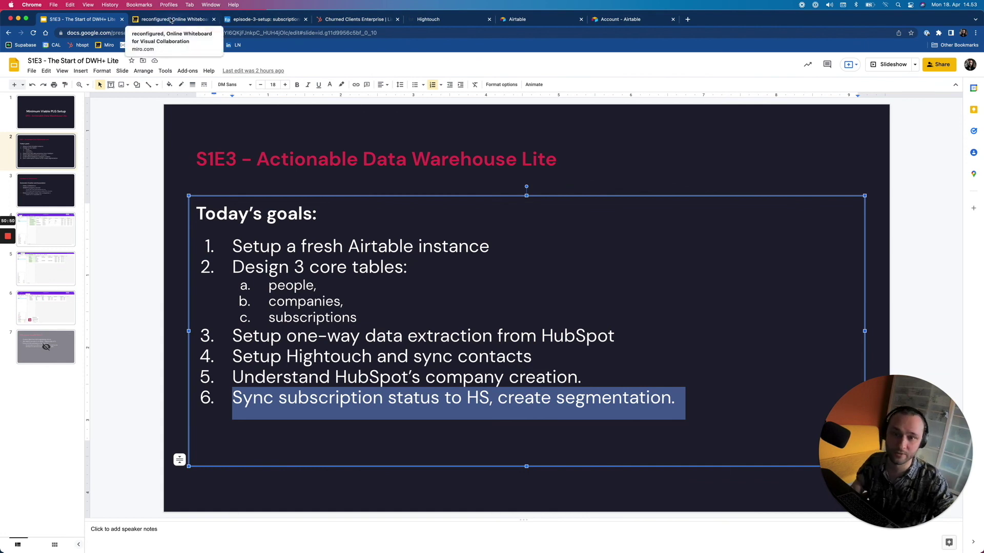
{"action": "left_click", "coordinate": [341, 19]}
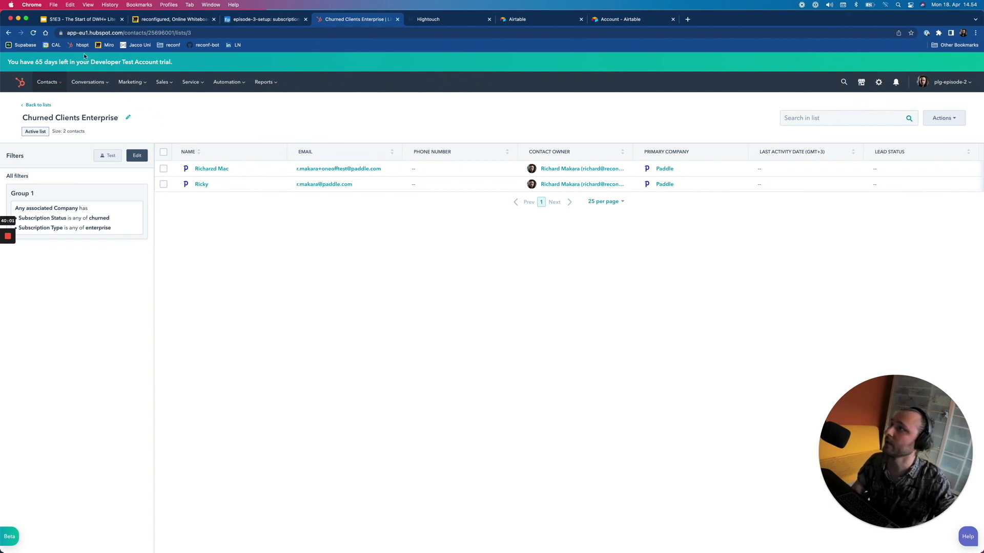
{"action": "mouse_move", "coordinate": [7, 239]}
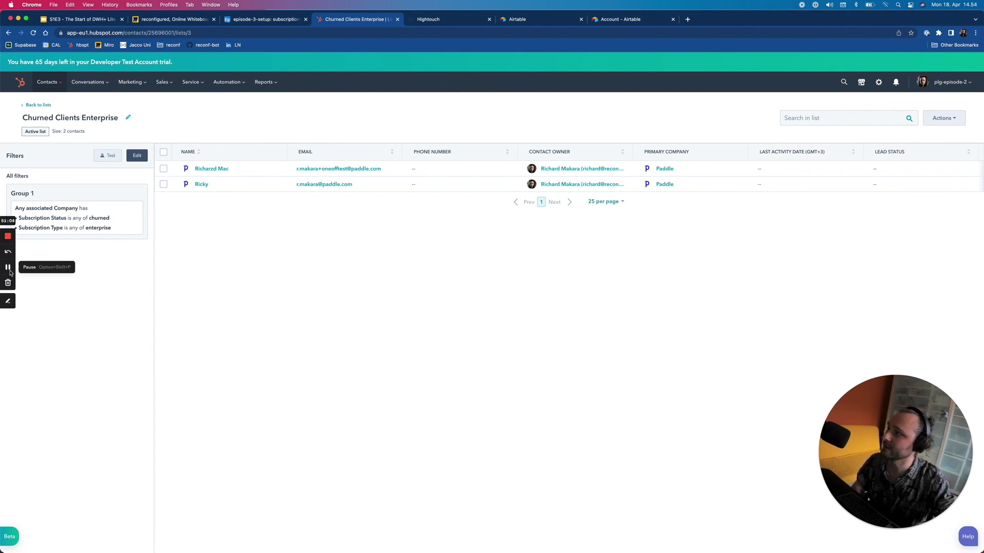